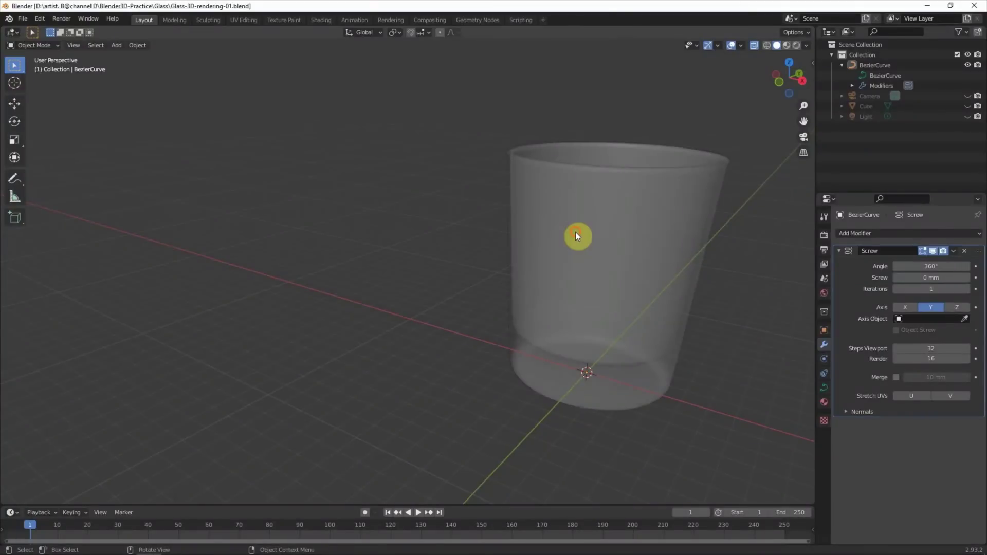
Step: Select the BezierCurve glass tumbler in the viewport
click(576, 233)
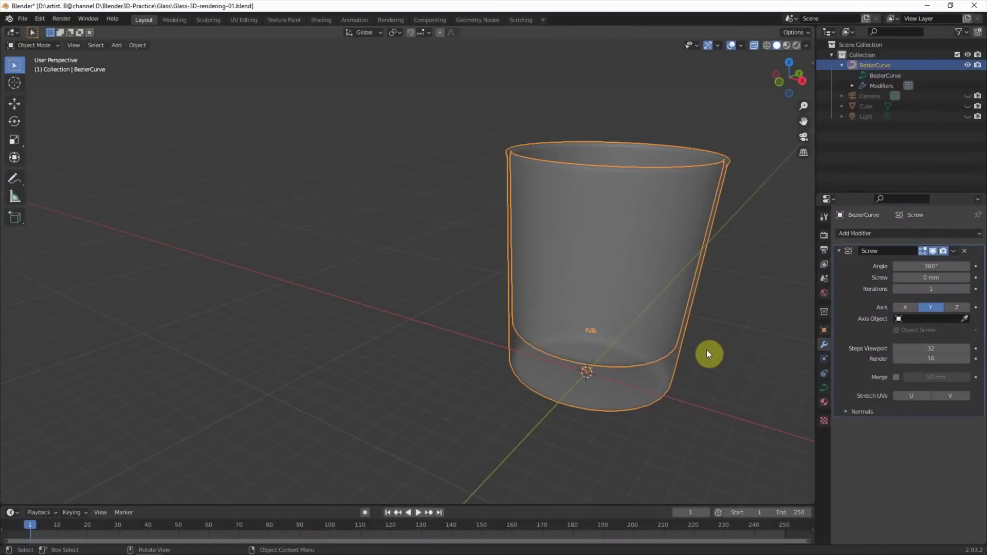
Step: Frame the glass in the view and orbit to face it from the front
key(KP_Decimal)
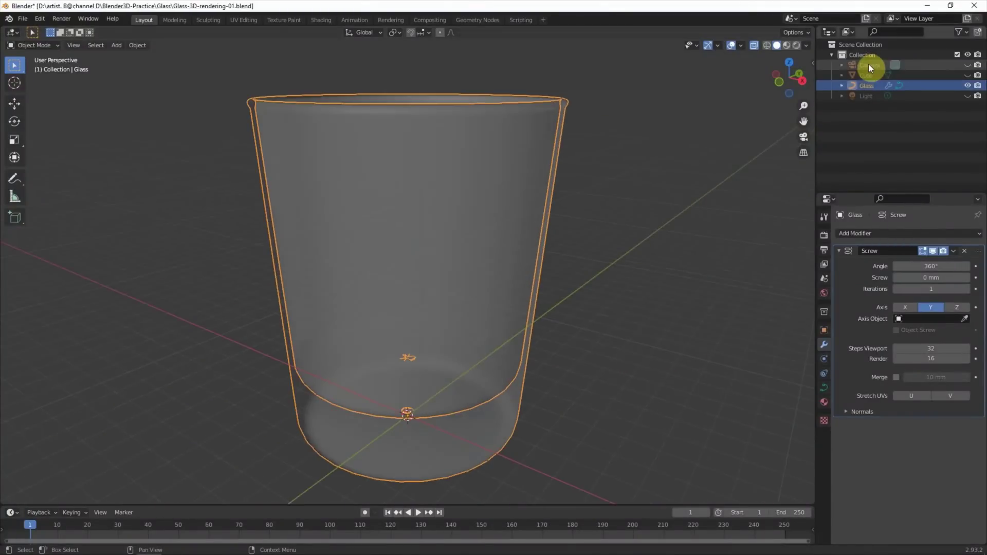
click(871, 65)
scroll(569, 248, down, 6)
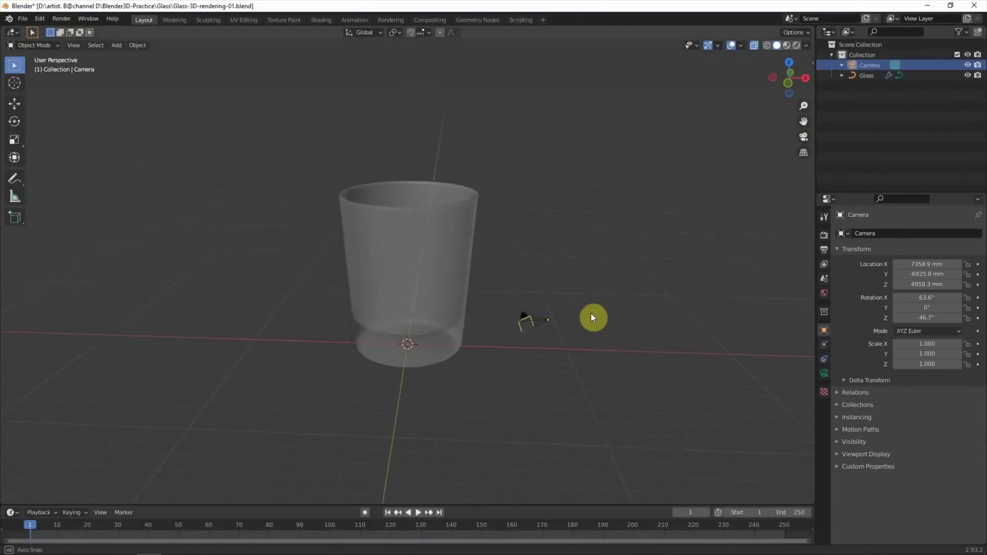
middle_drag(597, 309, 635, 267)
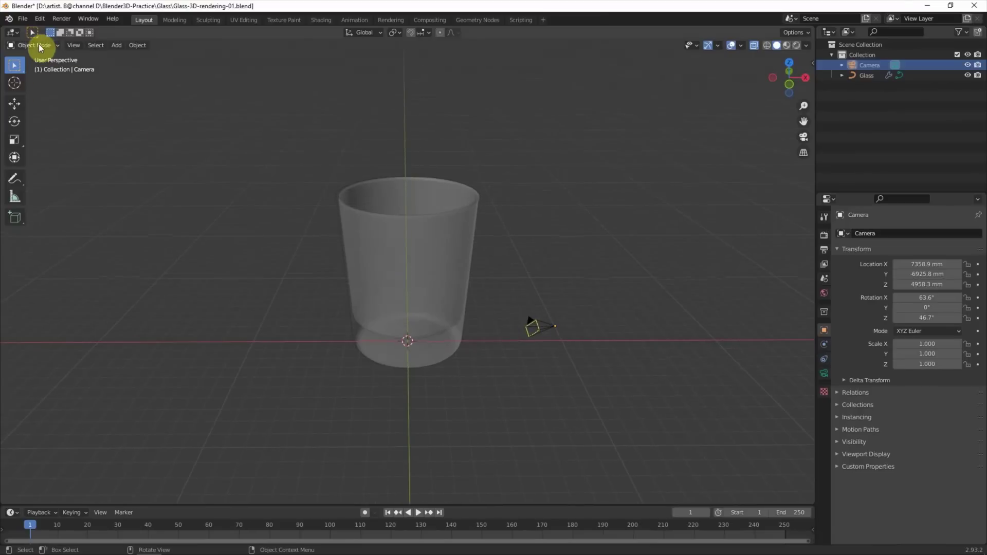
Step: Split the viewport horizontally into two stacked 3D views
click(73, 45)
click(214, 304)
click(251, 226)
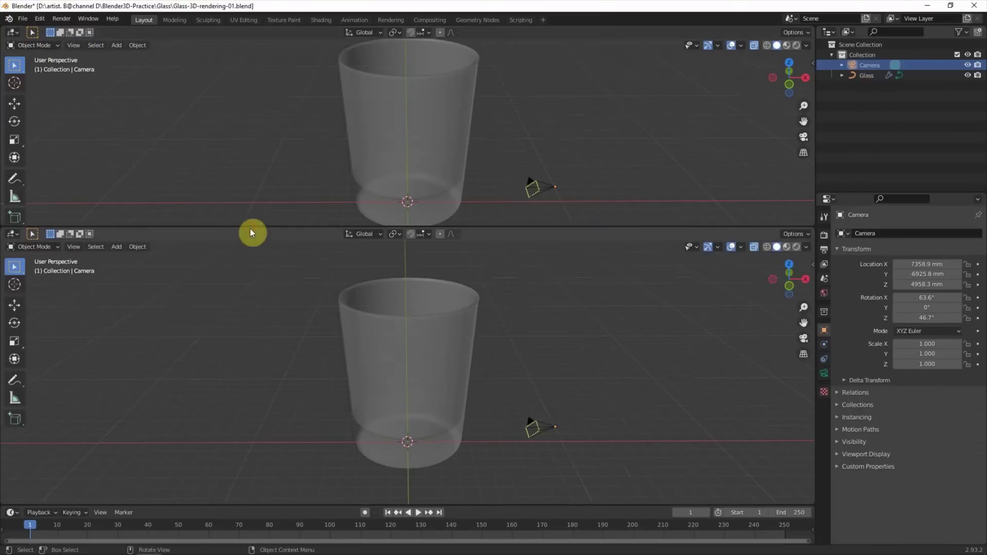
scroll(463, 221, down, 1)
scroll(492, 233, down, 1)
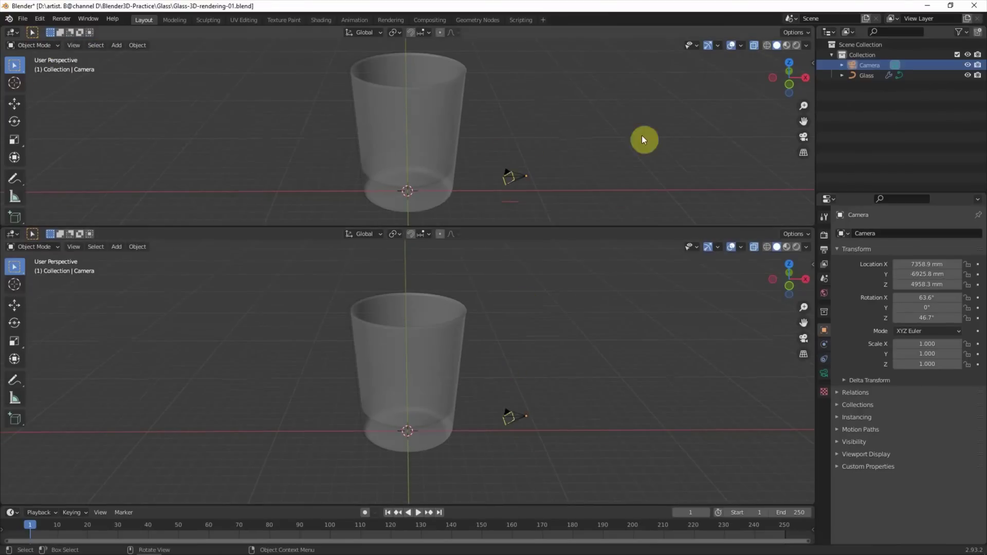
click(814, 61)
drag(701, 98, 837, 88)
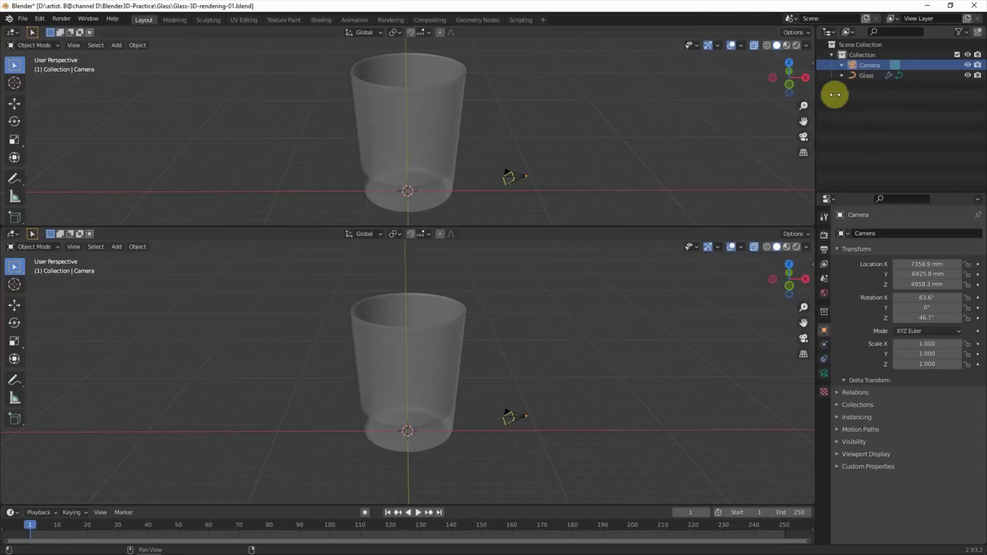
Step: Set the top view to look through the camera, framing the glass, with Material Preview shading
click(74, 45)
click(267, 147)
middle_drag(472, 150, 498, 171)
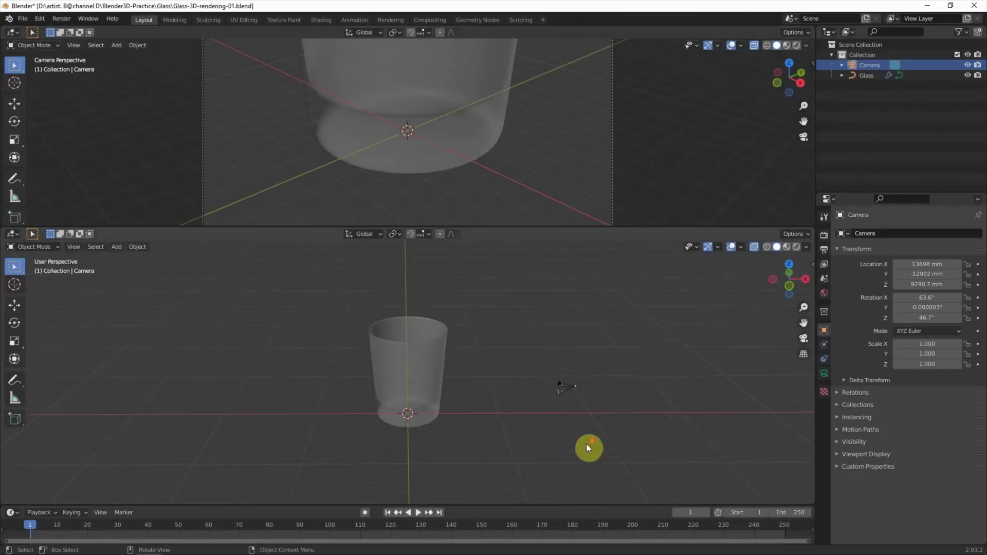
middle_drag(499, 154, 531, 130)
click(787, 45)
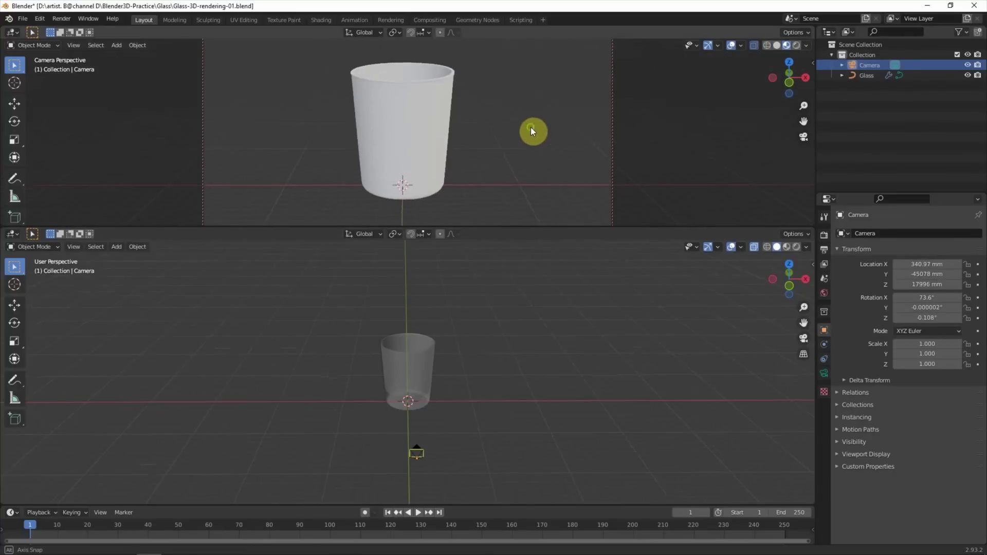
click(117, 45)
Step: Add a plane and scale it up as a floor under the glass
mouse_move(130, 57)
click(227, 57)
key(s)
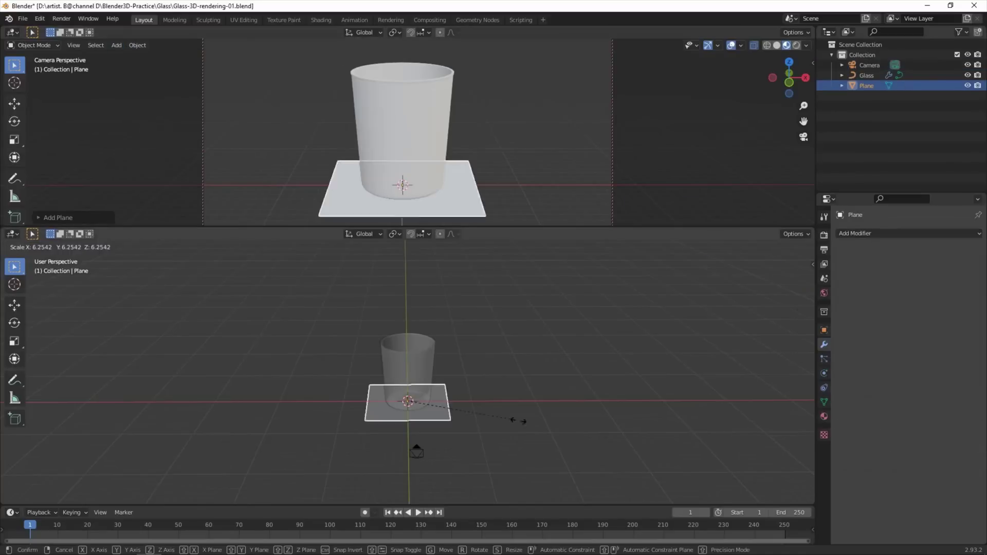
click(480, 431)
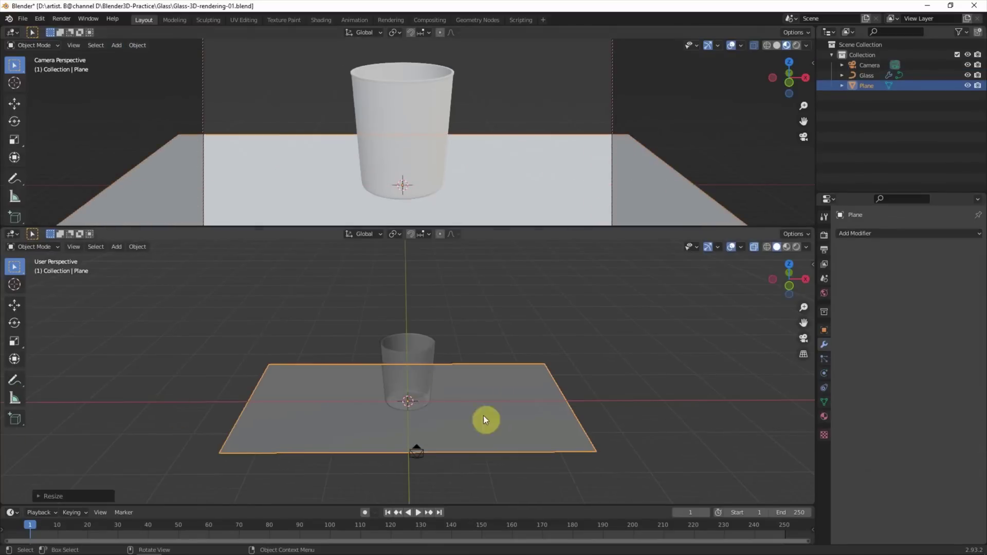
middle_drag(481, 430, 624, 447)
Step: Duplicate the floor plane, rotate it upright on X and place it as a backdrop wall
key(ctrl+c)
key(ctrl+v)
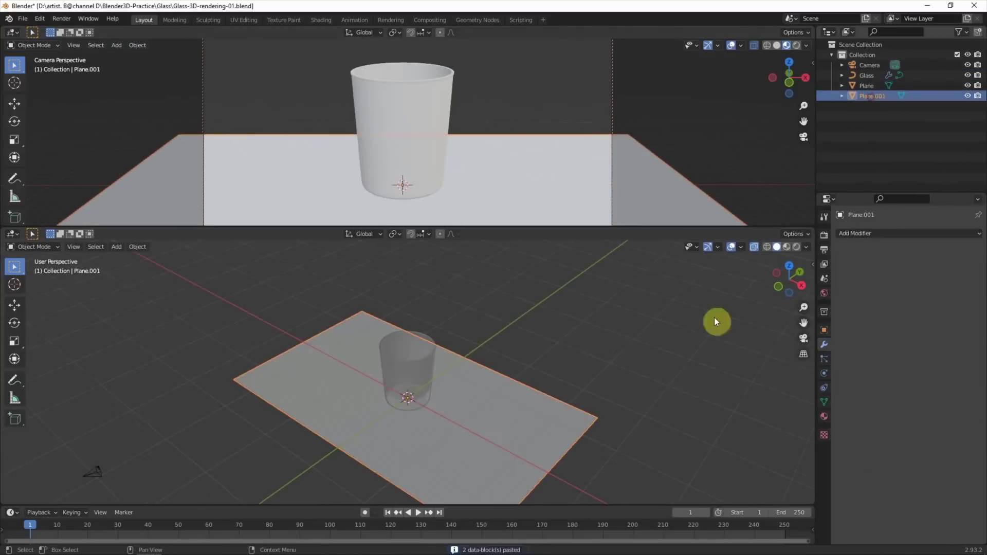
key(r)
key(x)
click(474, 501)
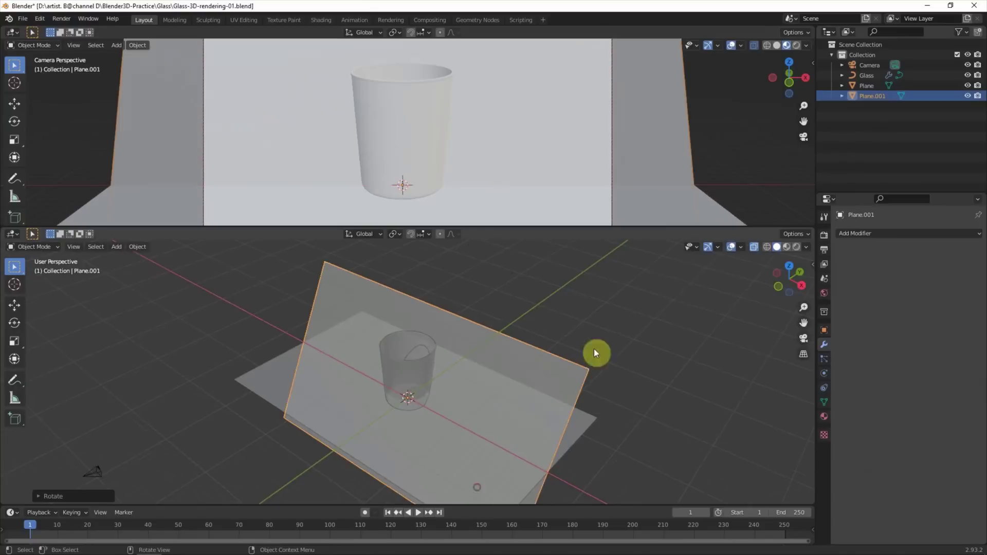
key(KP_3)
key(g)
click(569, 318)
mouse_move(569, 318)
middle_down()
mouse_move(593, 394)
mouse_move(582, 469)
middle_up()
Step: Move both planes along Y and fit the camera frame in a taller top view
shift+click(582, 470)
key(g)
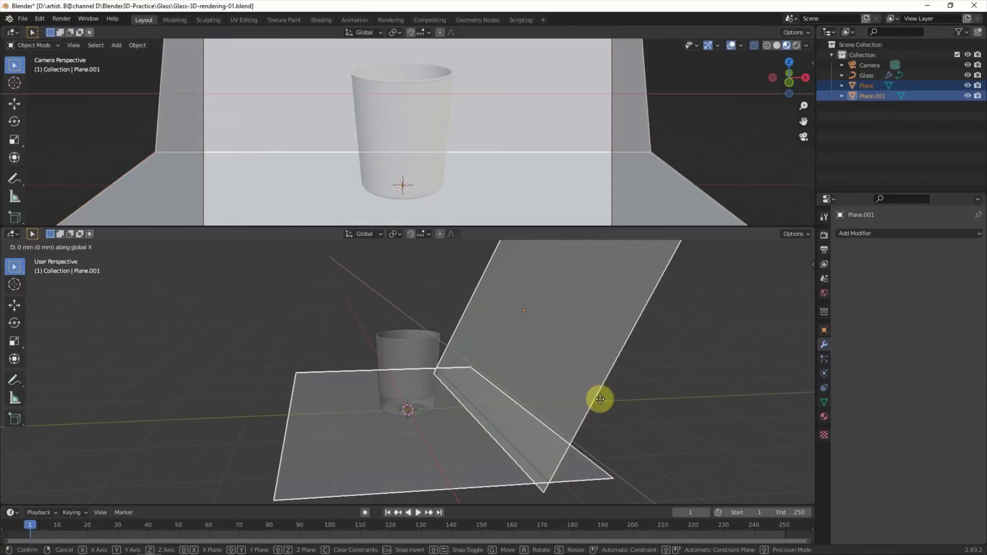
key(y)
click(640, 419)
click(118, 121)
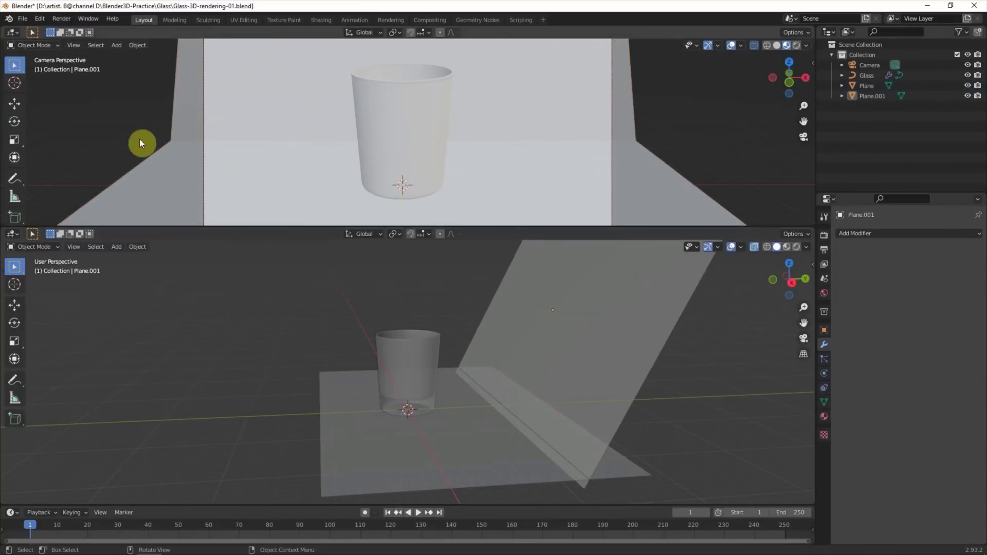
click(74, 45)
click(226, 171)
drag(238, 229, 236, 244)
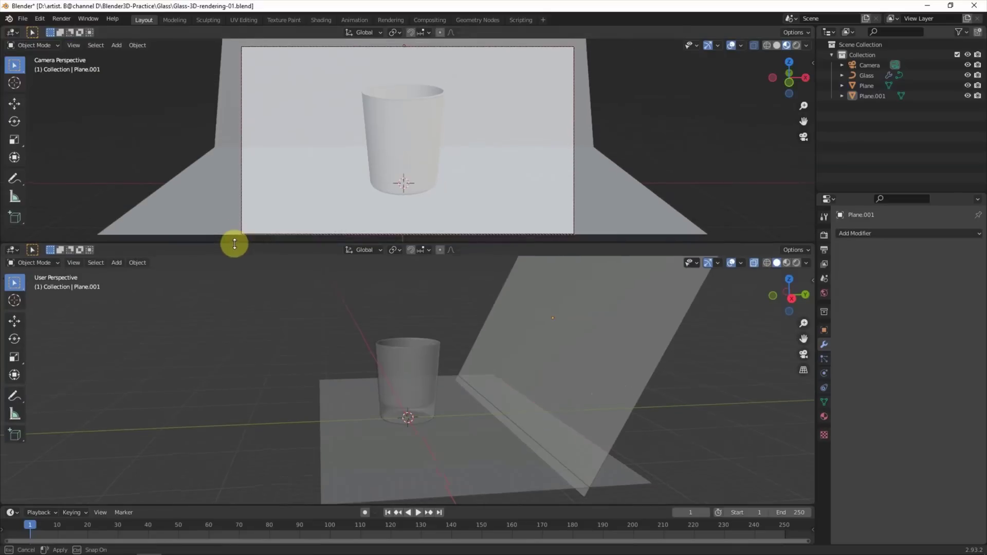
Step: Reposition both planes along Y again and switch the top view to Rendered shading
key(ctrl+z)
key(g)
key(y)
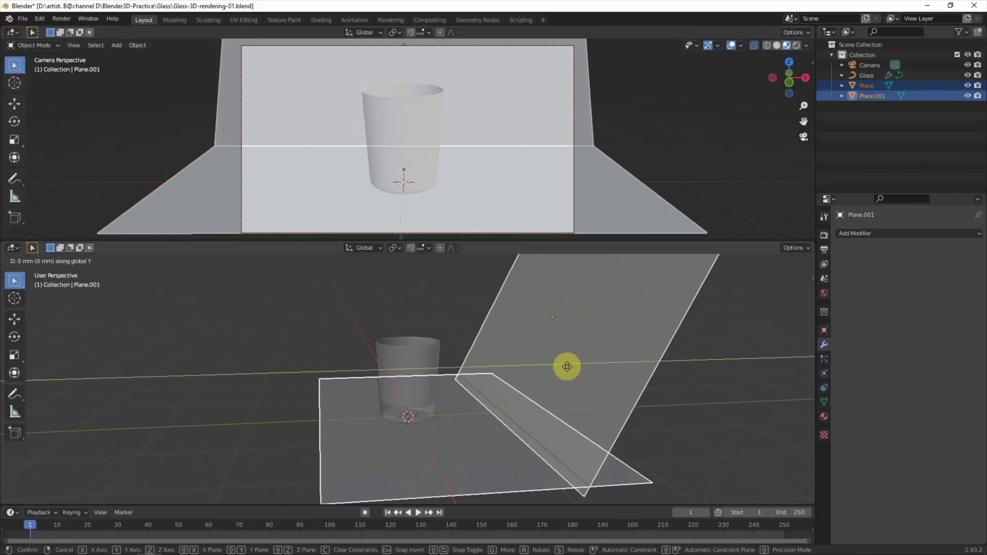
click(563, 366)
click(631, 412)
middle_drag(631, 415, 638, 389)
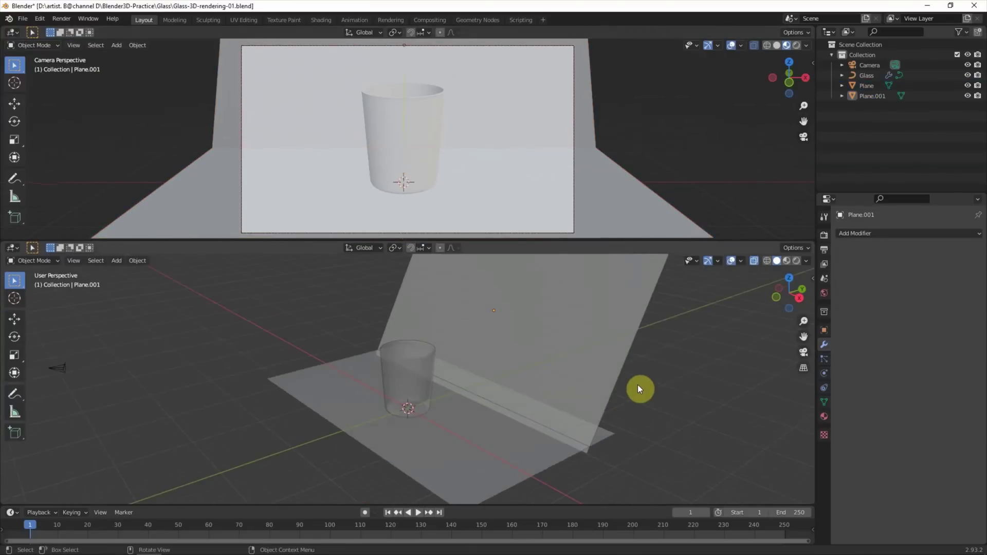
click(797, 45)
click(824, 235)
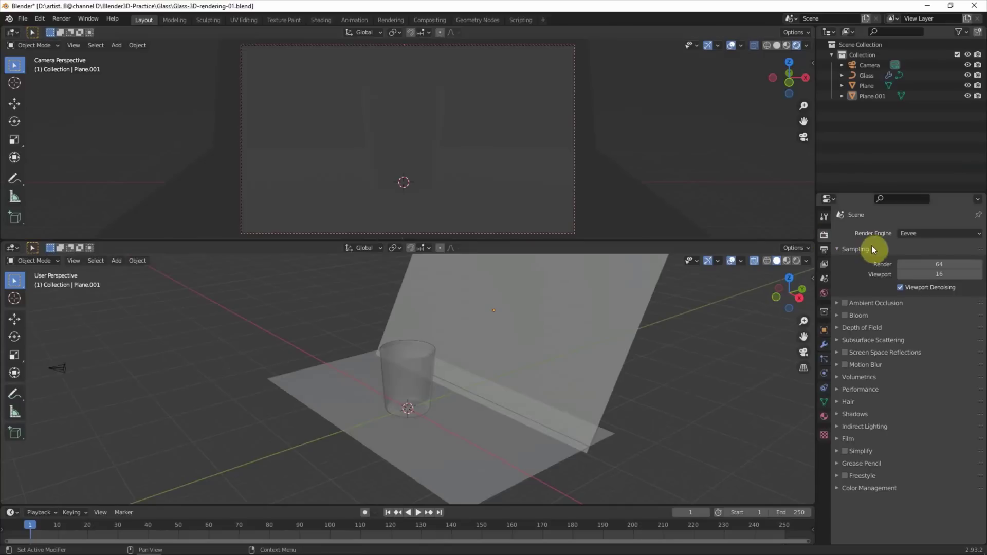
Step: Switch the render engine to Cycles
click(918, 233)
click(918, 247)
mouse_move(609, 428)
middle_down()
mouse_move(659, 442)
mouse_move(633, 372)
middle_up()
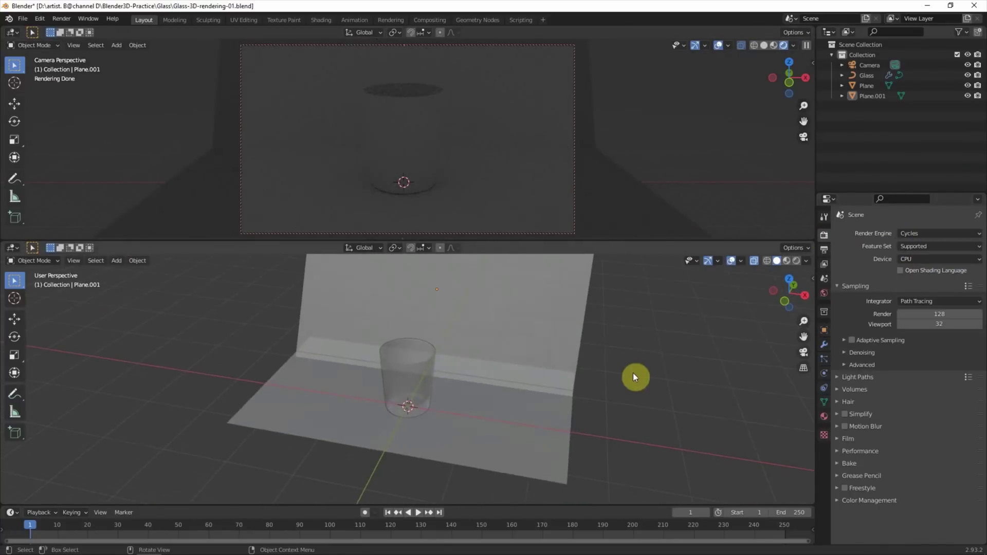
Step: Add an area light, raise it above the glass, enlarge it and set power to 1000 W
click(116, 261)
click(233, 433)
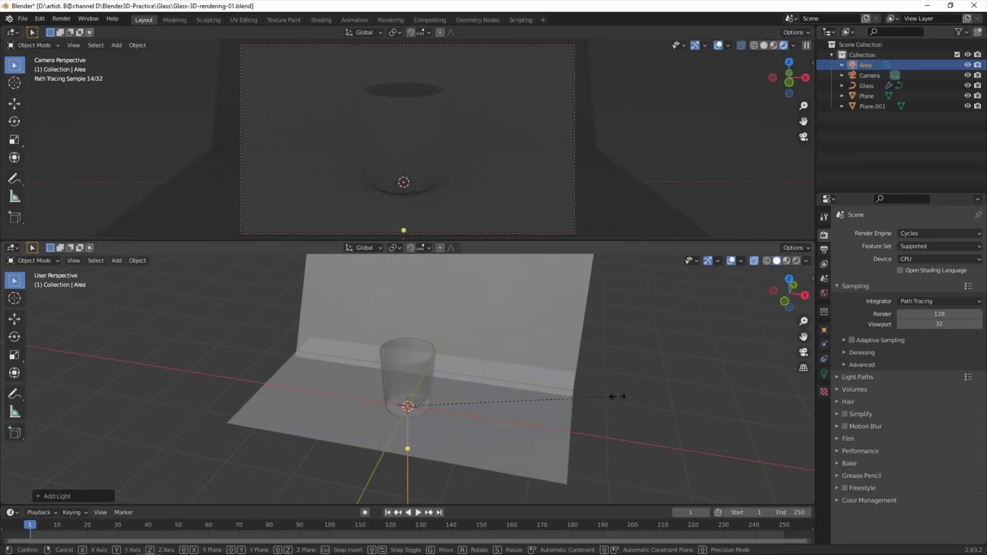
middle_drag(701, 323, 695, 403)
key(g)
key(z)
click(685, 334)
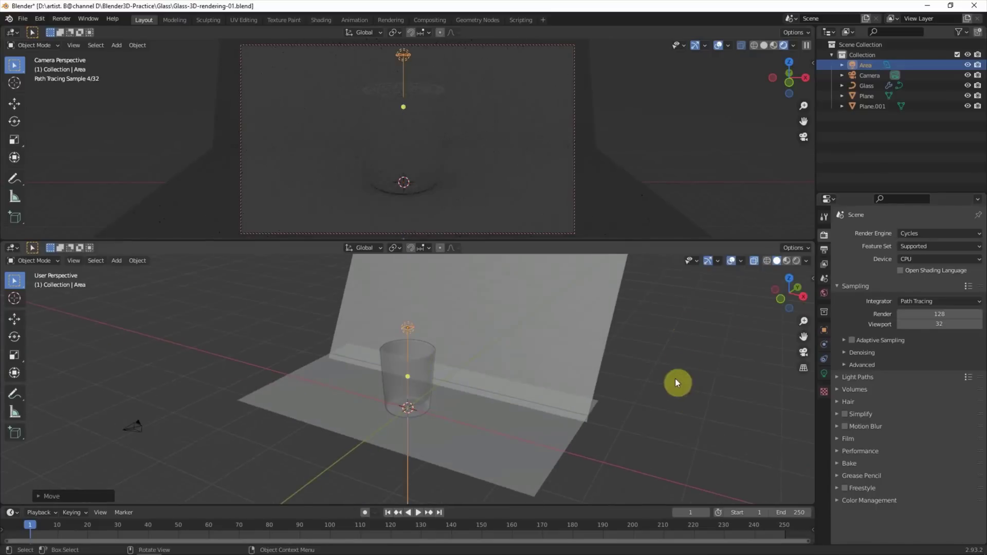
key(s)
click(695, 381)
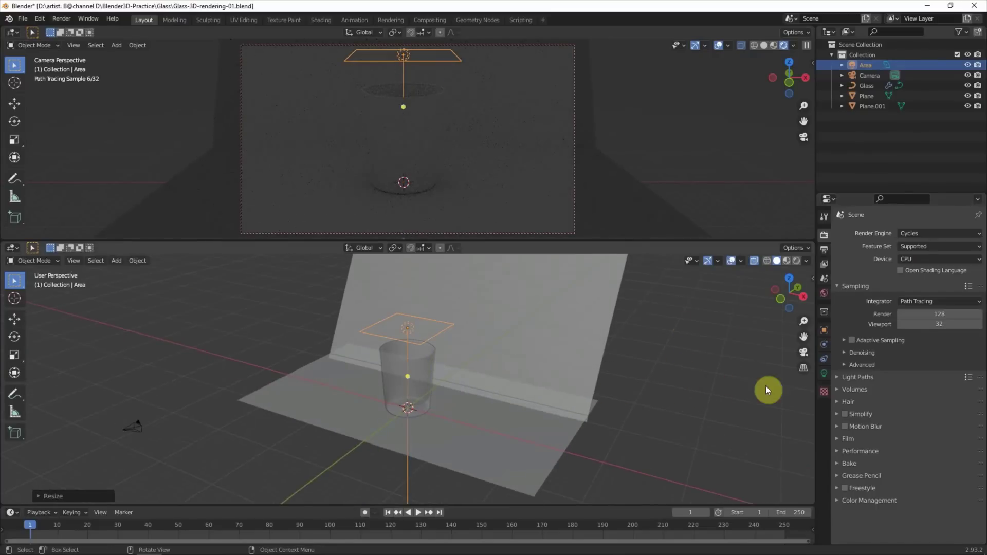
click(824, 374)
text(1000)
key(Return)
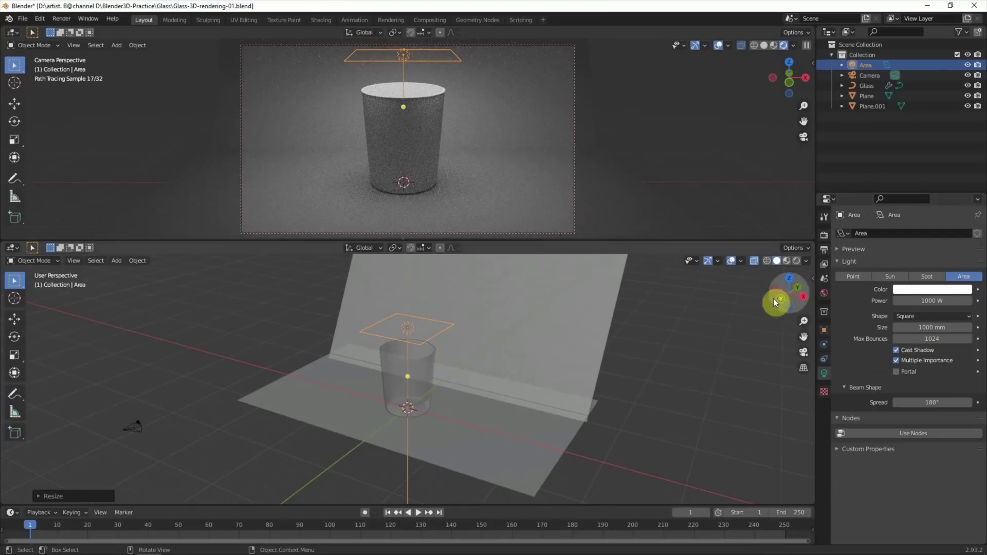
Step: Raise the area light, set its power to 5000 W, rotate it and make it a Disk
click(792, 301)
key(g)
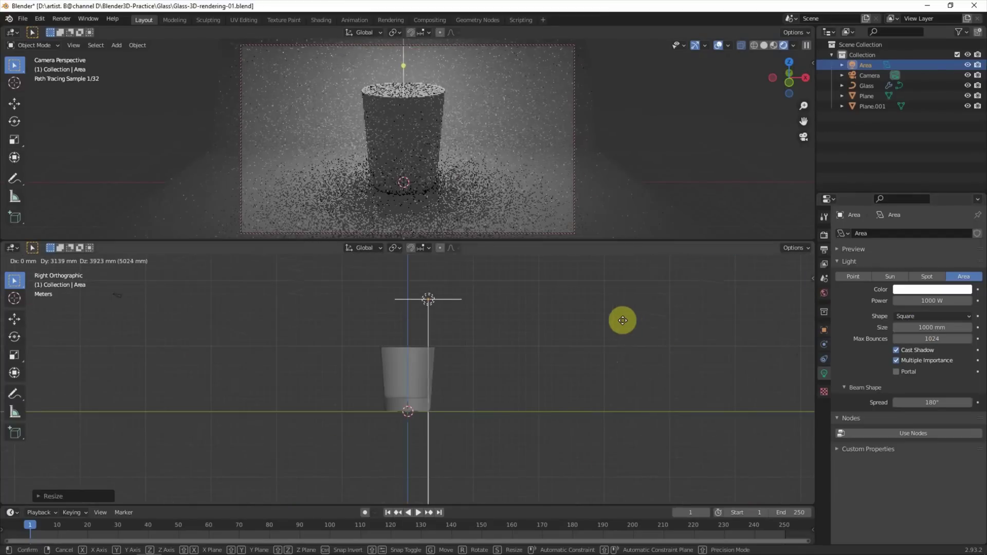
click(612, 326)
click(924, 302)
key(Return)
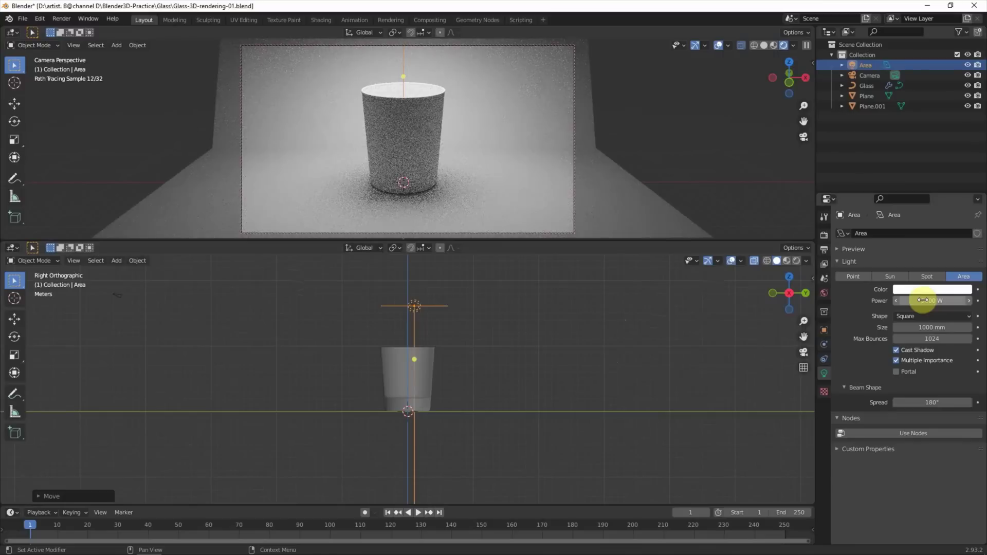
key(r)
click(792, 321)
click(932, 317)
click(905, 351)
Step: Stretch the disk light along X into a wide oval and reposition it from top view
key(KP_7)
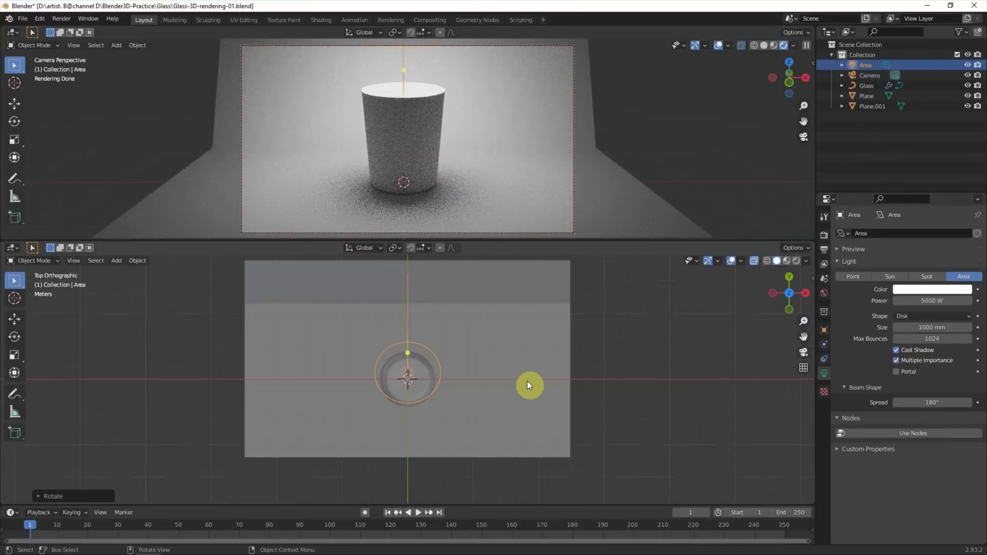
key(s)
key(x)
click(652, 389)
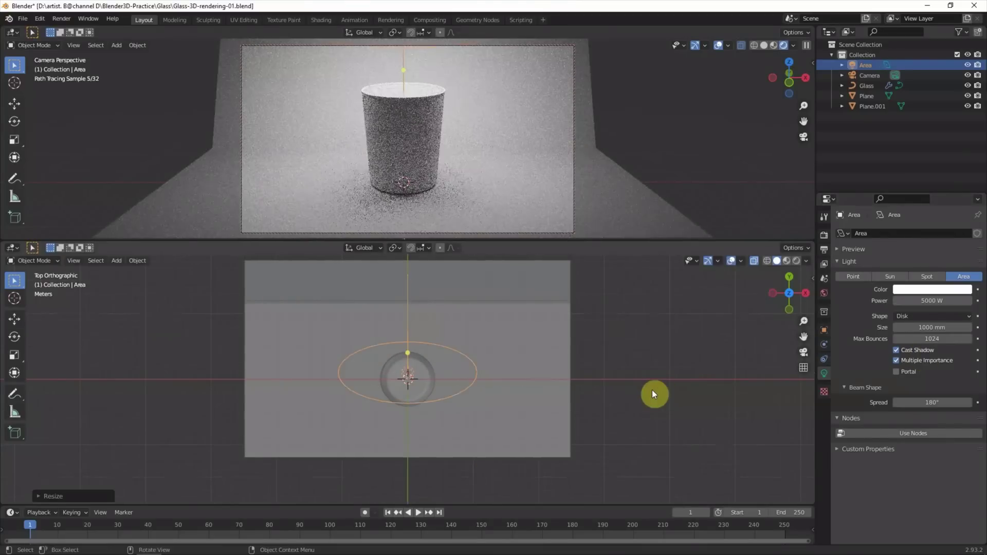
key(g)
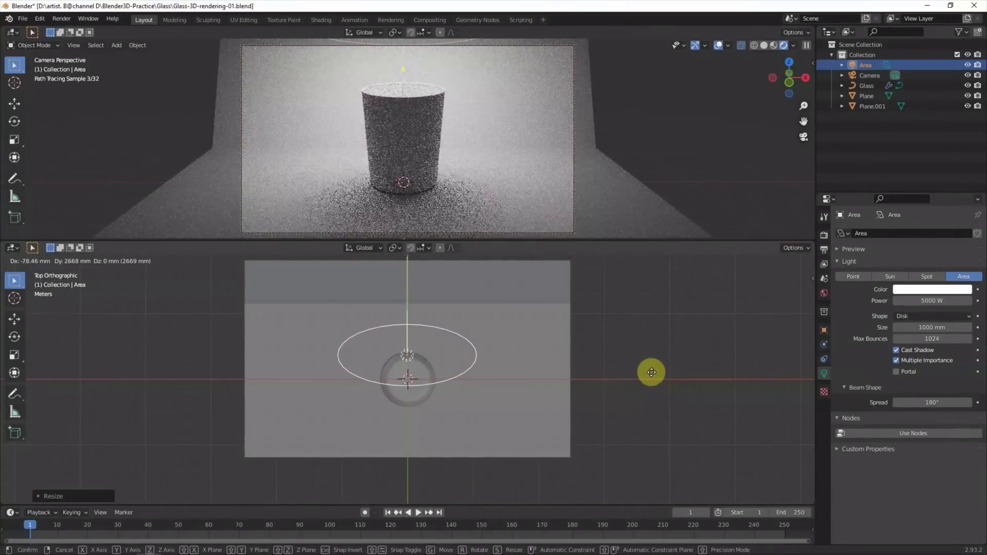
click(652, 372)
Step: Select the glass and turn the lower area into the Shader Editor
mouse_move(745, 335)
middle_down()
mouse_move(679, 289)
mouse_move(654, 368)
mouse_move(590, 332)
middle_up()
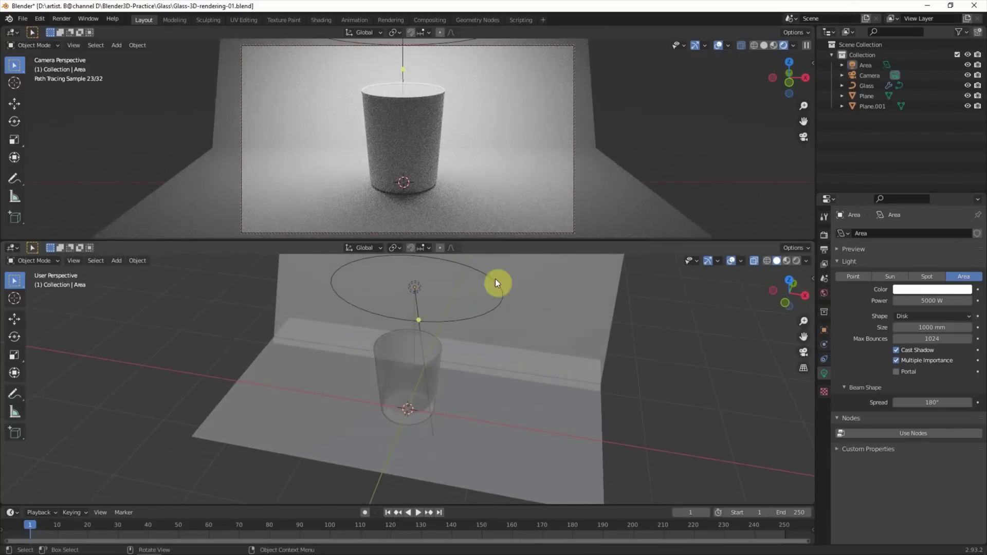
click(430, 165)
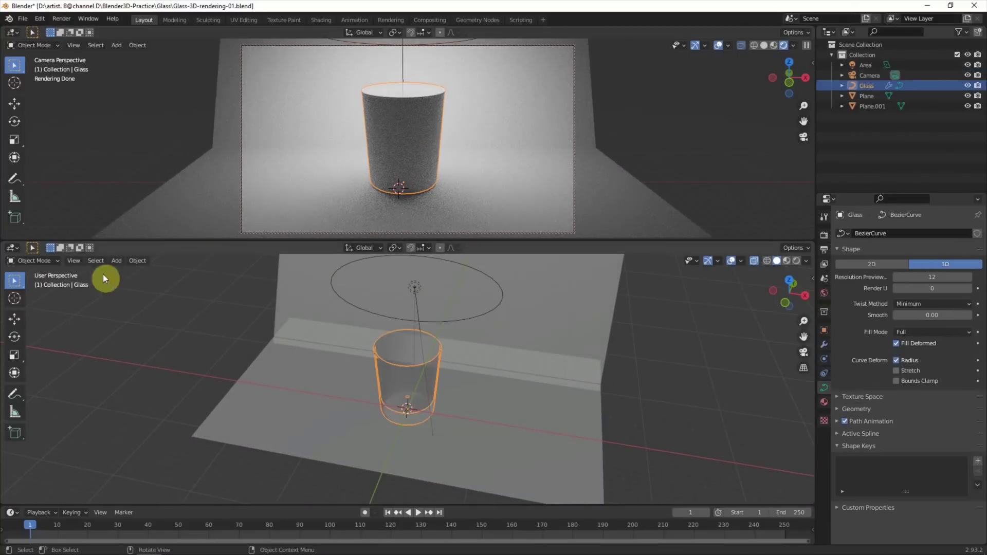
click(12, 248)
click(44, 344)
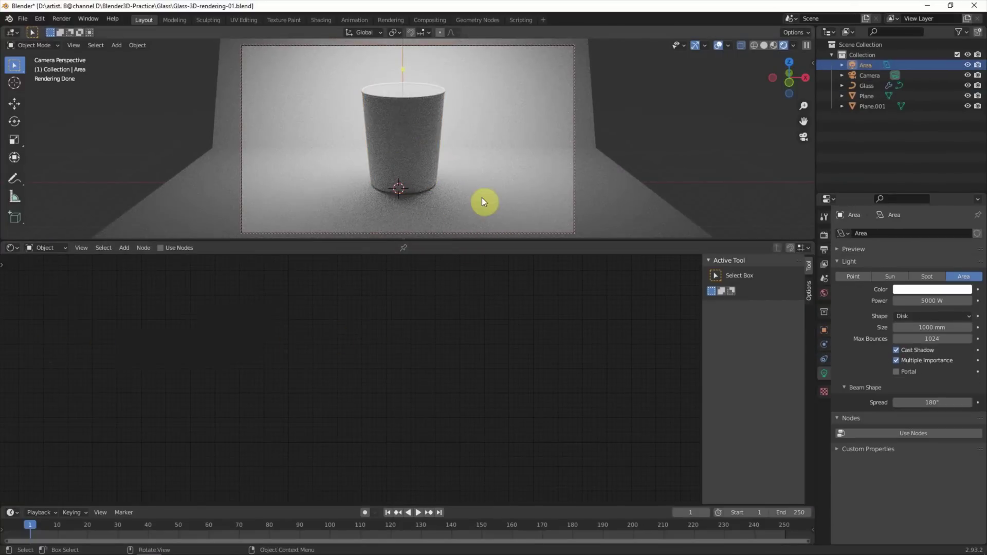
Step: Give the backdrop plane a new material named White-Background
click(508, 195)
click(411, 249)
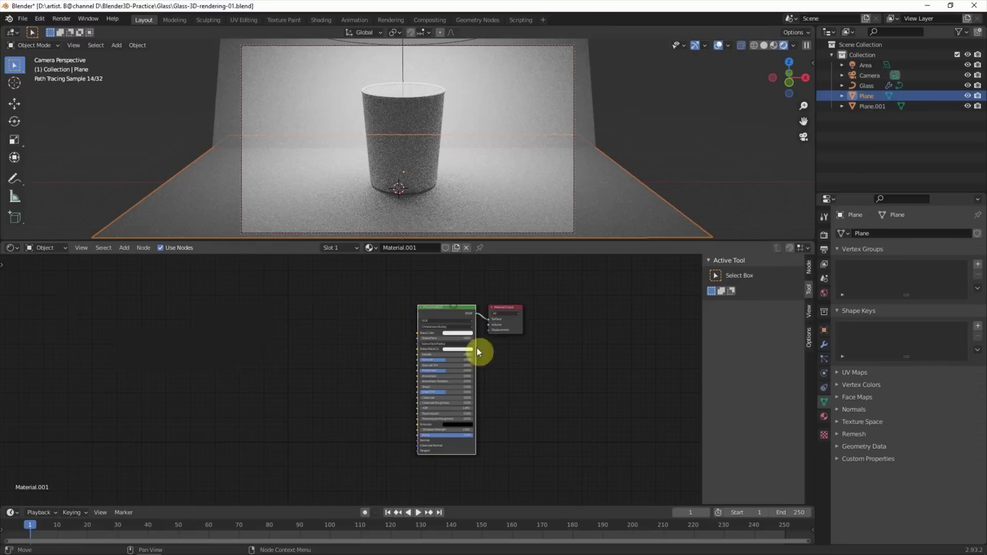
scroll(501, 306, up, 2)
text(White Backgrou)
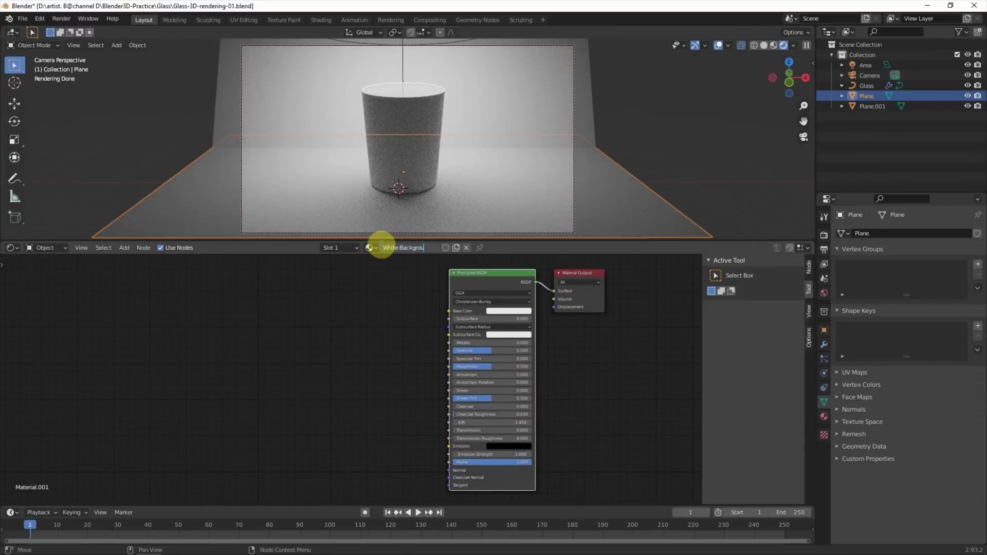
text(nd)
key(Return)
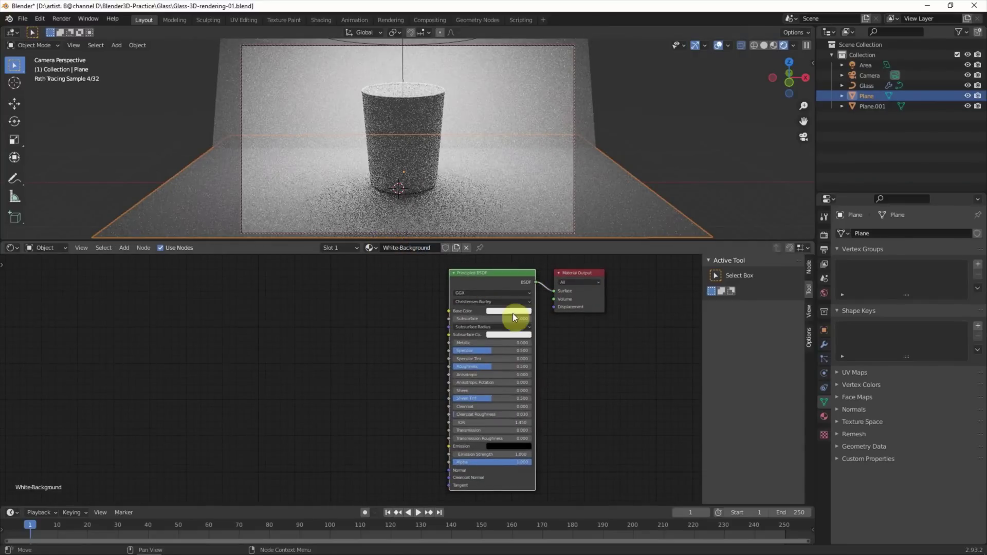
click(509, 311)
click(509, 311)
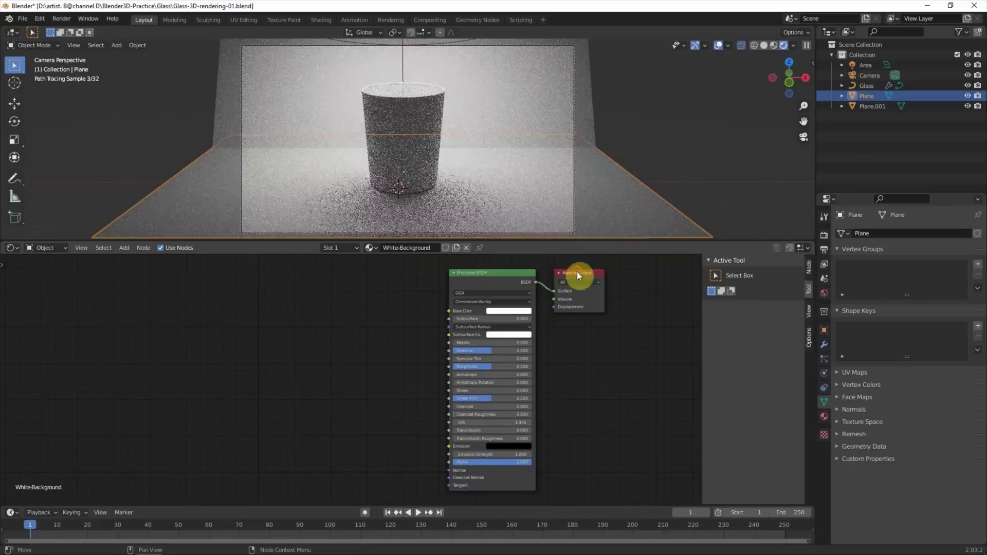
Step: Assign the existing White-Background material to the second plane as well
click(536, 181)
click(369, 248)
click(404, 283)
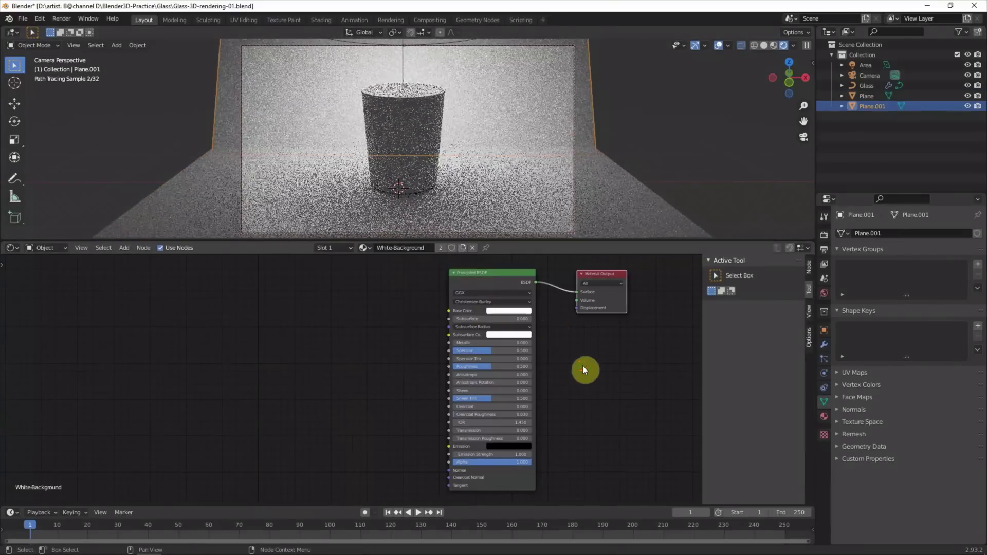
click(406, 180)
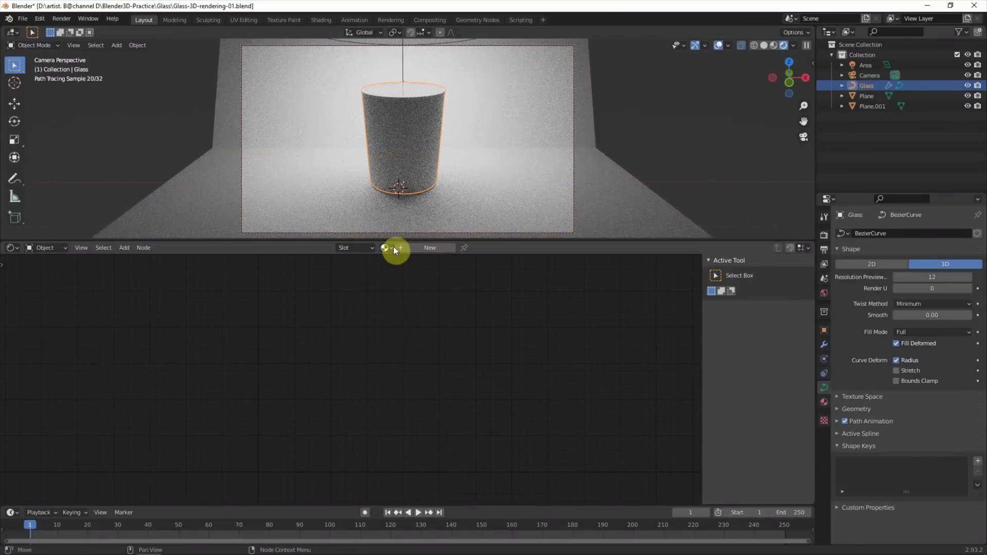
Step: Create a Clear Glass material on the glass and delete its Principled BSDF node
click(409, 248)
double_click(385, 248)
text(Clear)
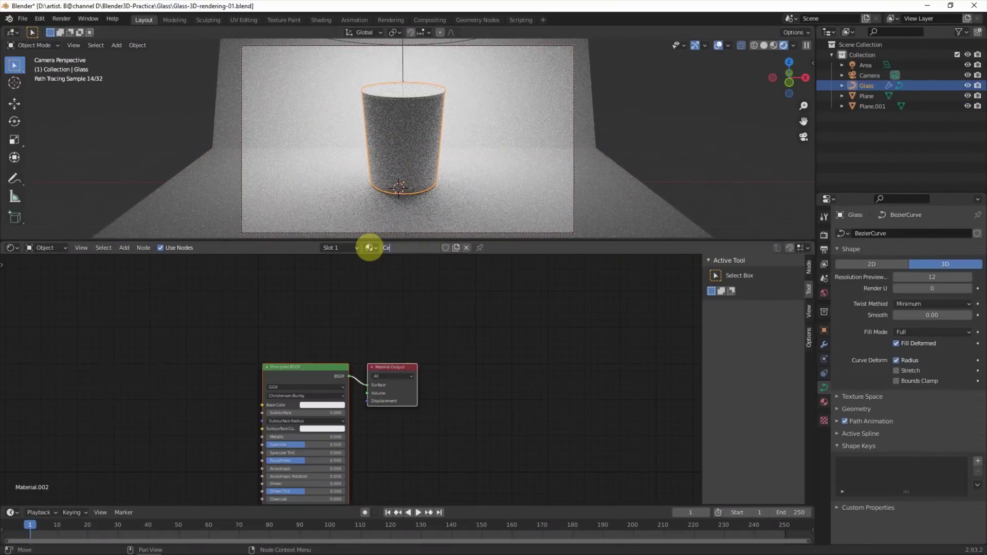
text( Glass)
key(Return)
click(309, 367)
key(x)
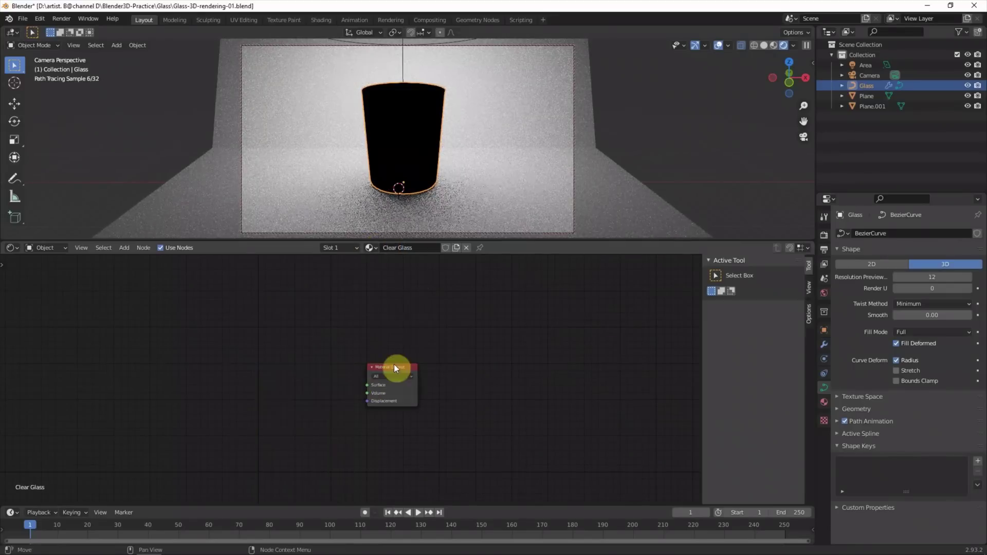
drag(380, 385, 555, 342)
scroll(139, 271, up, 2)
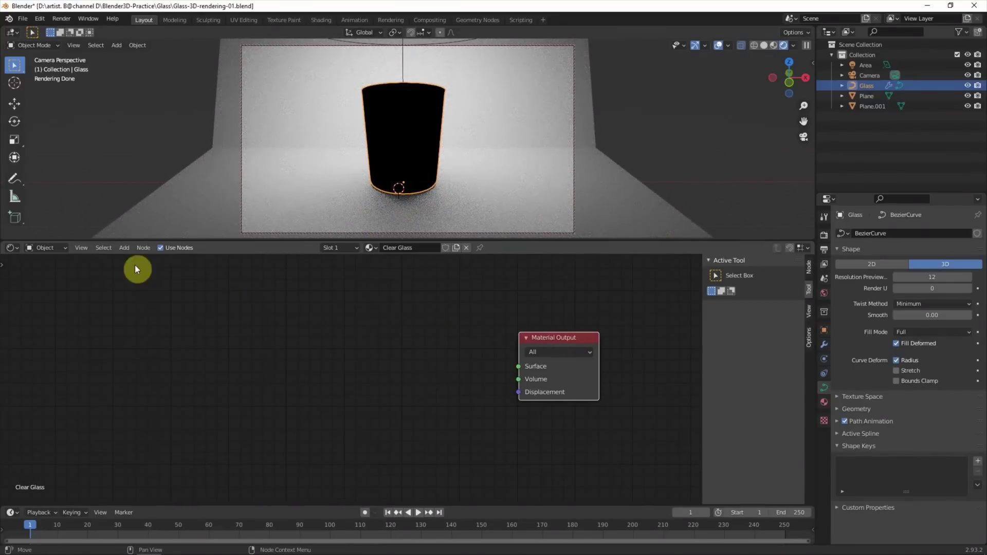
Step: Add a Mix Shader before the output and a Fresnel node to its left
click(213, 384)
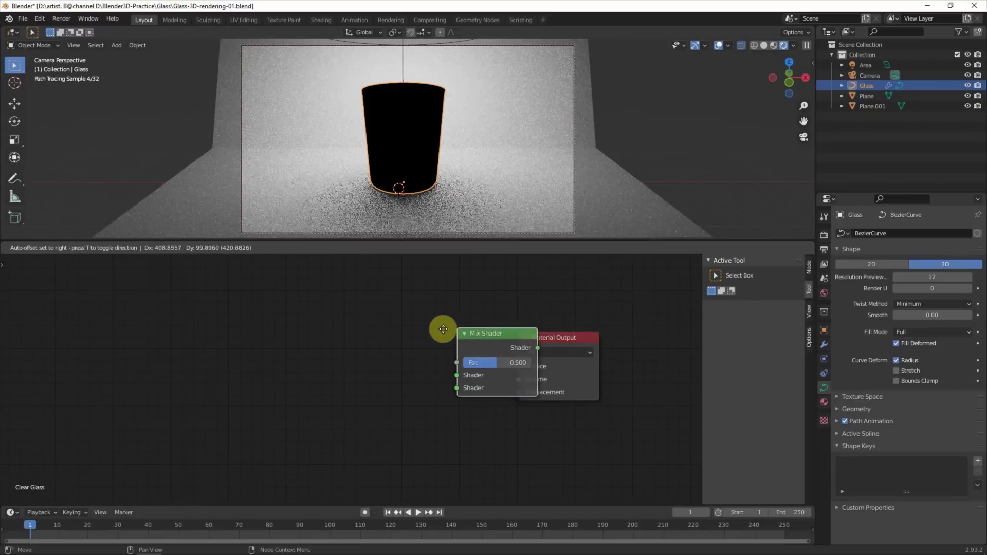
click(434, 329)
drag(542, 341, 574, 335)
click(481, 332)
click(126, 250)
click(211, 317)
click(324, 267)
click(123, 247)
Step: Add Refraction BSDF and Glossy BSDF nodes stacked below Fresnel, plus a Value node
click(223, 433)
click(304, 346)
middle_drag(415, 321, 415, 304)
click(124, 247)
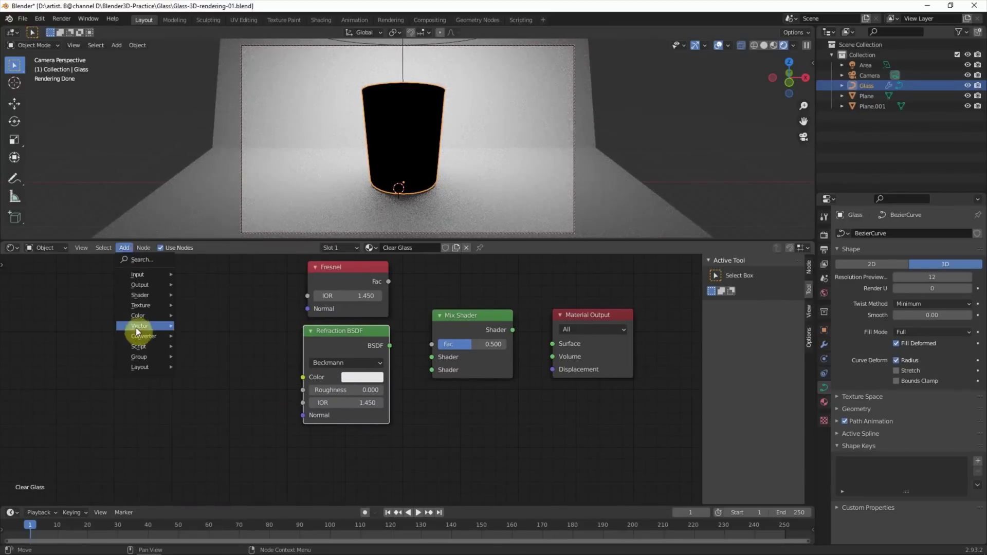
click(218, 350)
click(304, 432)
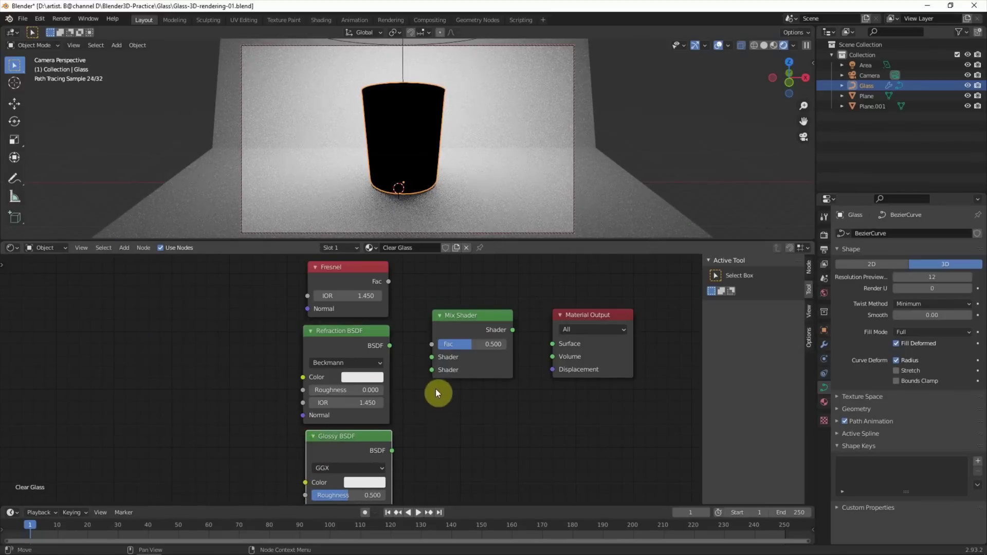
middle_drag(452, 462, 447, 454)
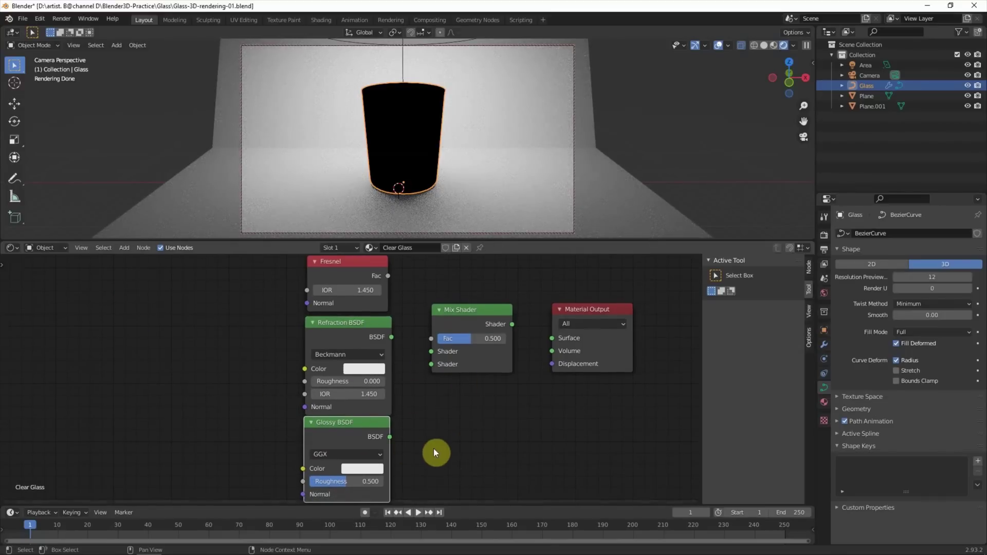
click(220, 441)
click(164, 311)
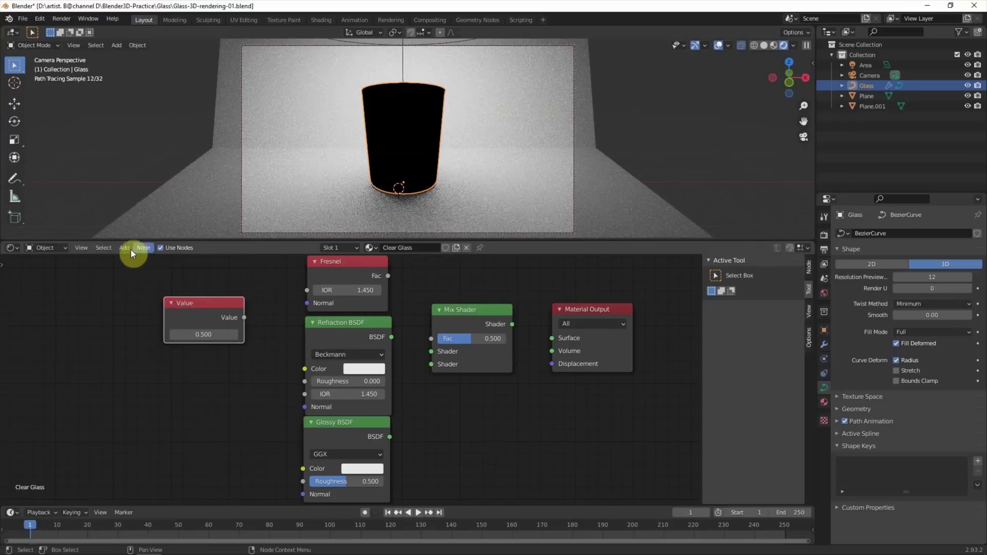
Step: Add a second Value node and link a 1.520 Value to the IOR inputs
click(219, 434)
click(169, 414)
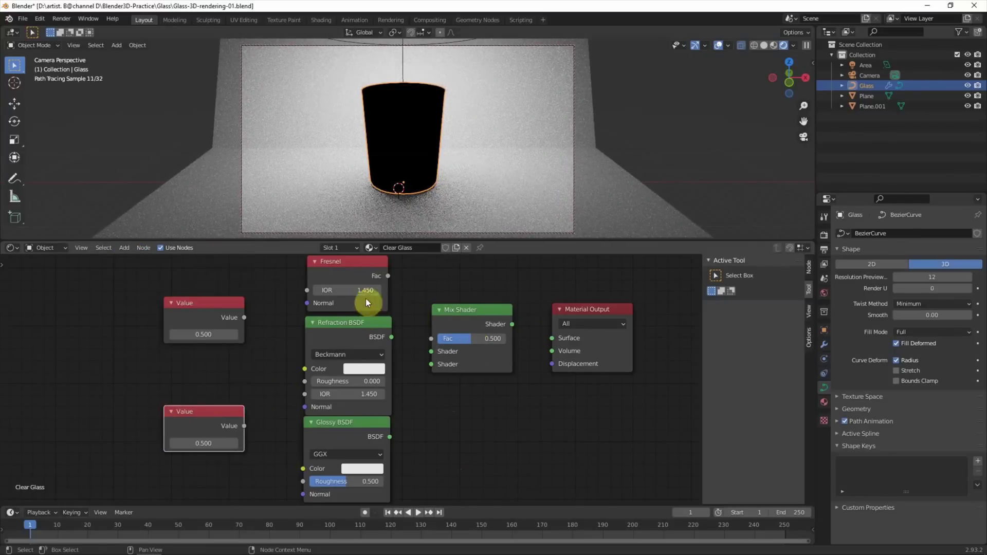
key(Return)
drag(244, 317, 294, 291)
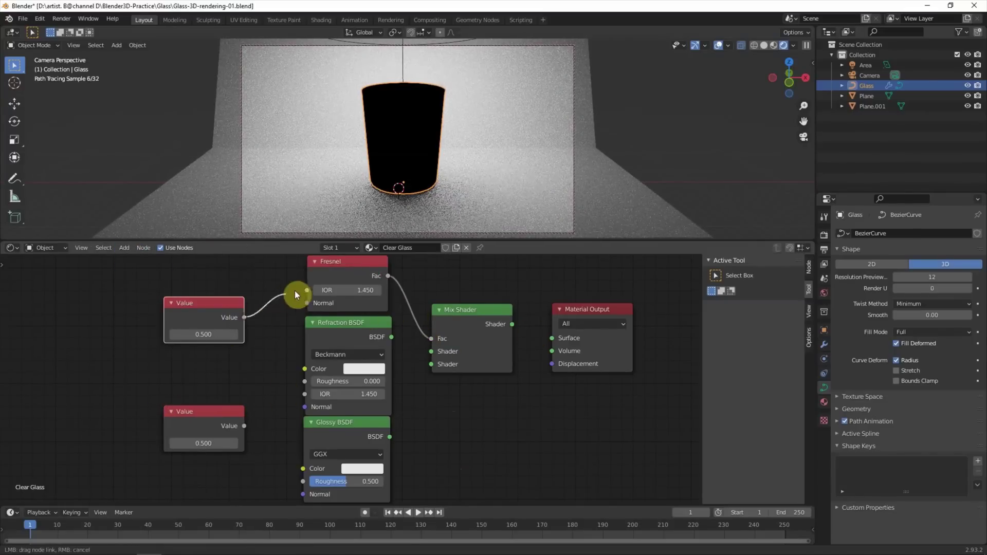
click(421, 408)
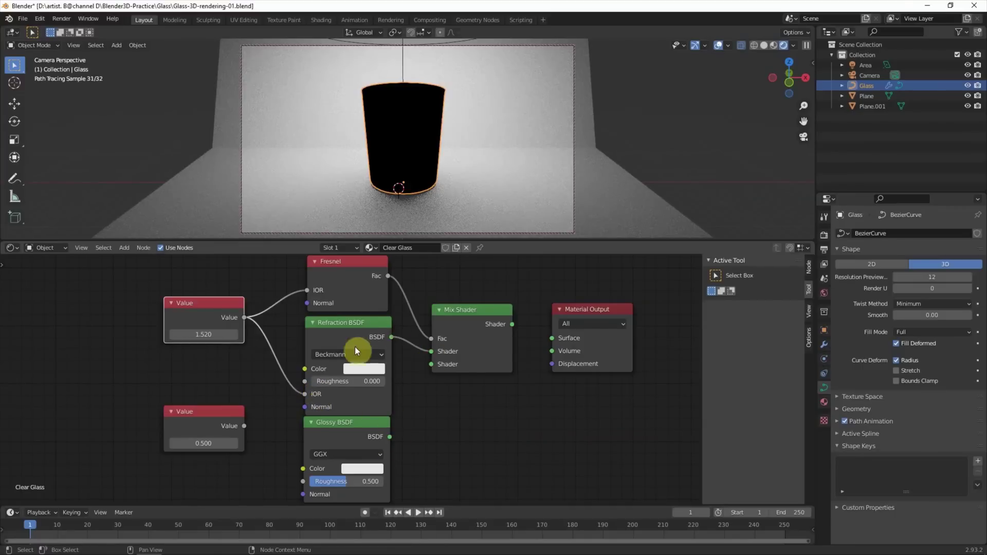
Step: Wire both BSDFs into the Mix Shader, 0.000 Value to both roughnesses, Mix into Surface
drag(390, 437, 431, 364)
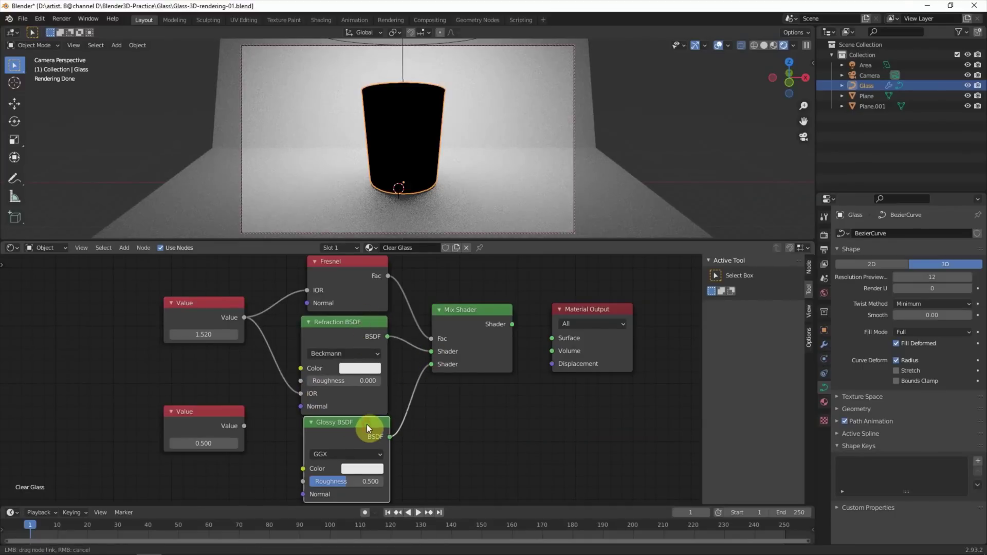
drag(367, 425, 366, 427)
drag(252, 428, 302, 484)
drag(223, 443, 209, 443)
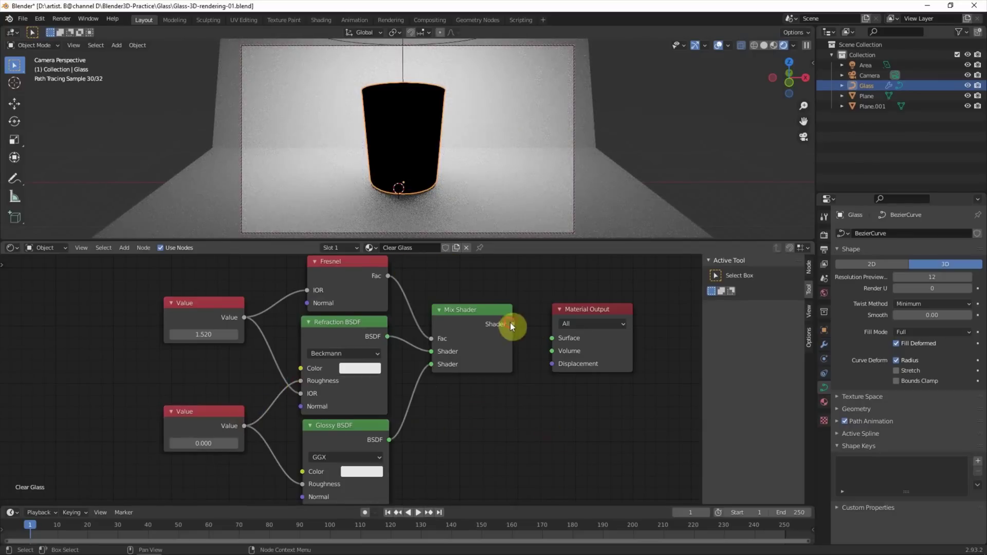
drag(512, 324, 552, 338)
click(370, 122)
key(alt+a)
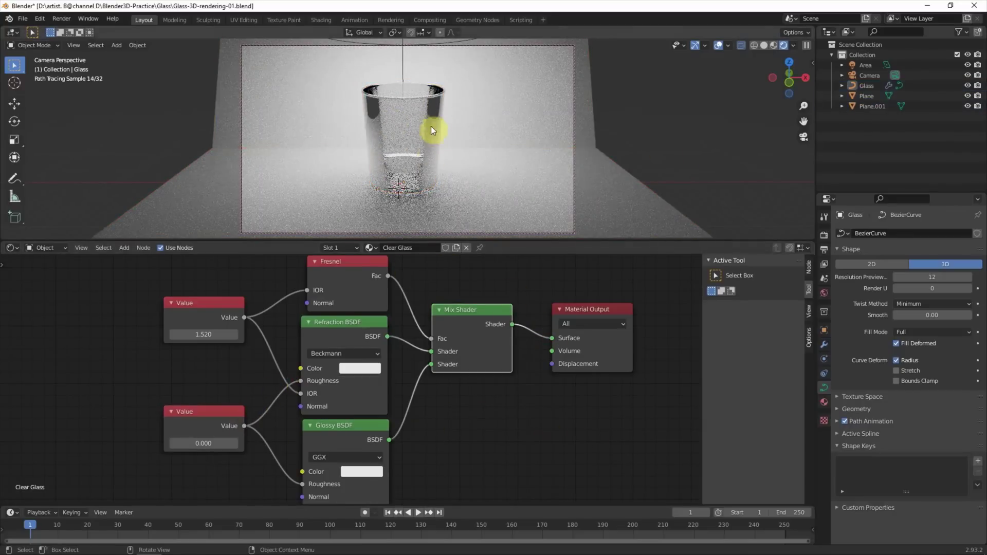
Step: Turn on Flip under Normals in the glass's Screw modifier
click(867, 86)
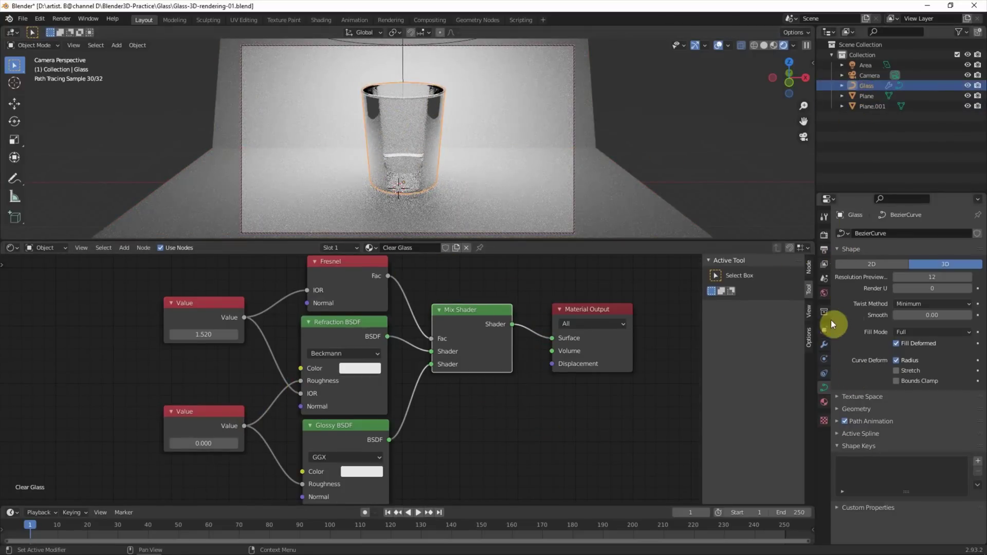
click(824, 344)
click(846, 412)
click(897, 449)
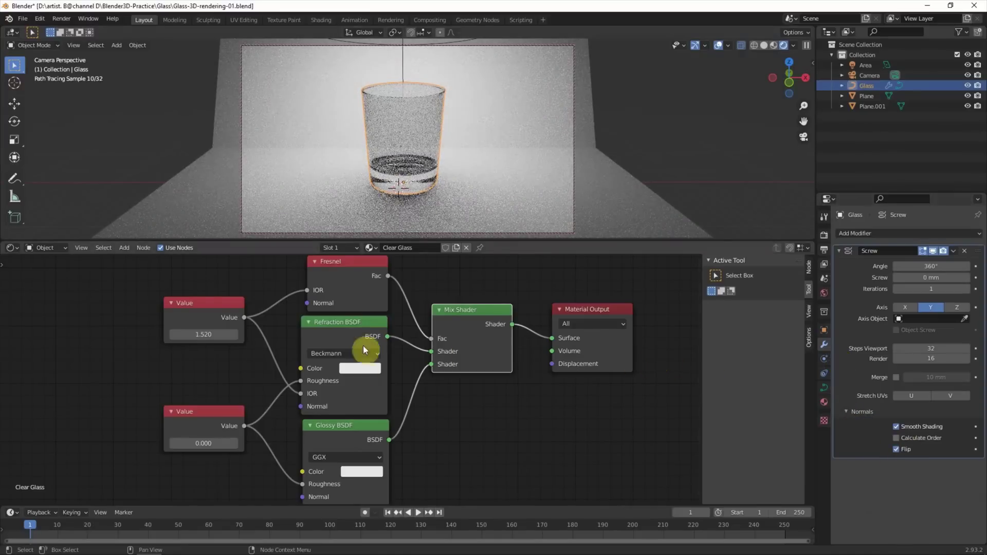
click(360, 368)
click(664, 112)
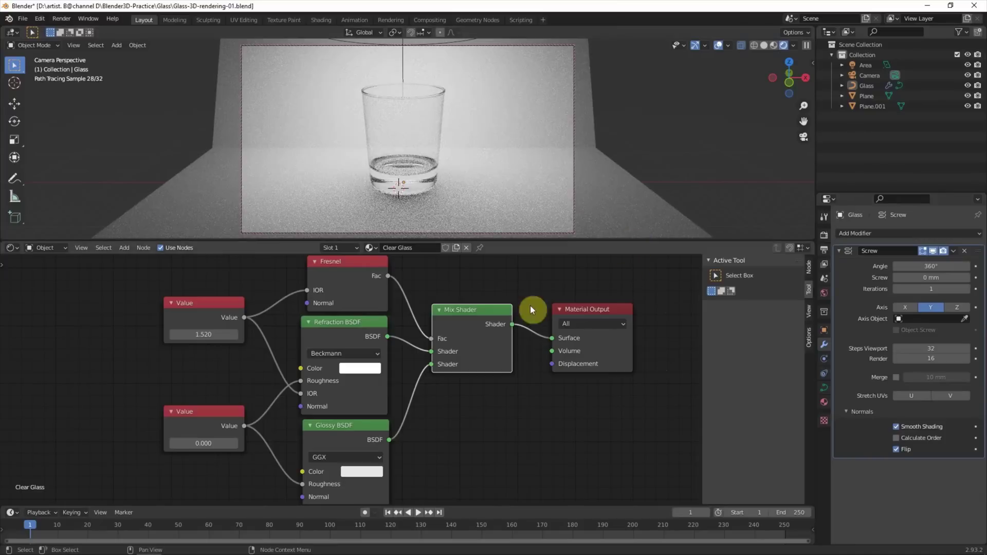
key(ctrl+z)
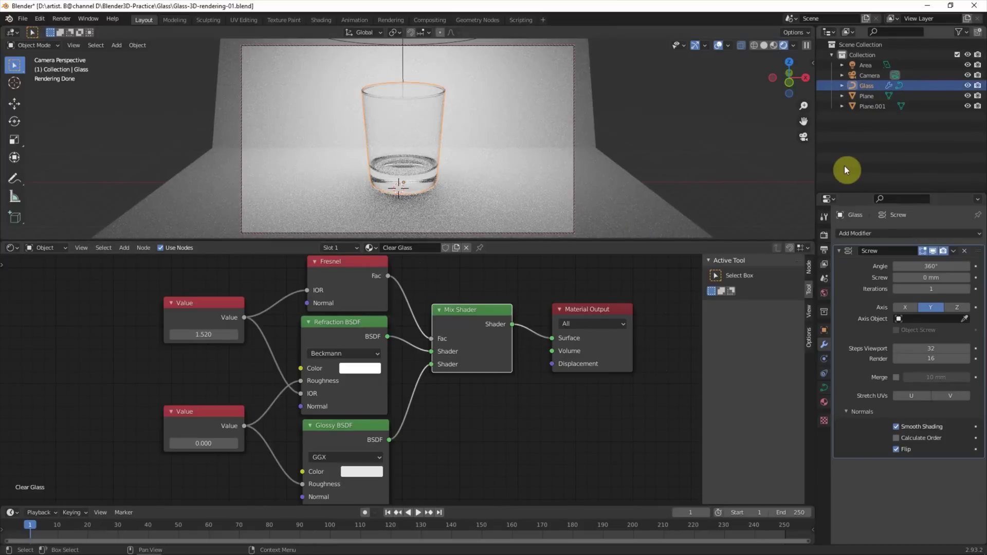
click(12, 248)
Step: In top view, paste two glass copies, placing one to the left and one at the back right
click(32, 279)
key(KP_7)
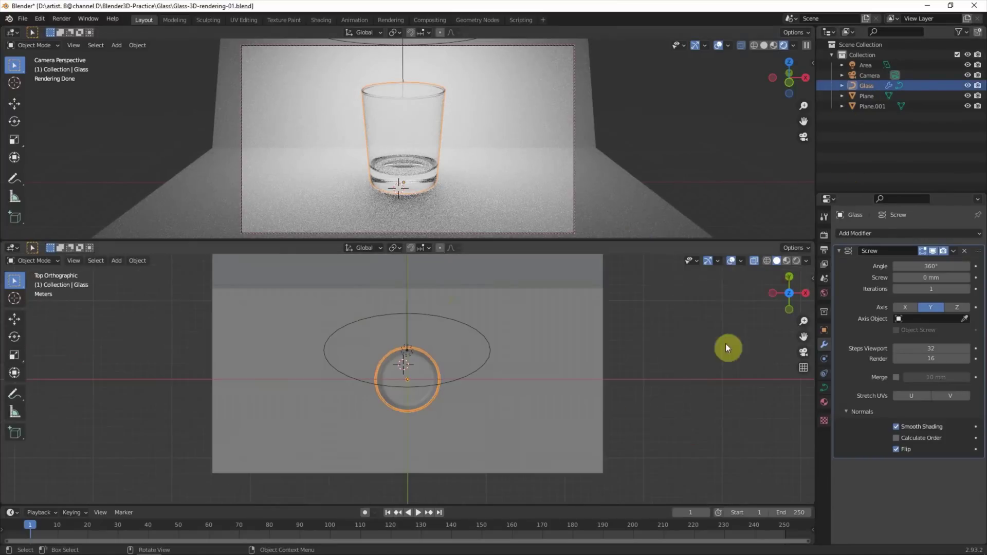
key(ctrl+v)
key(g)
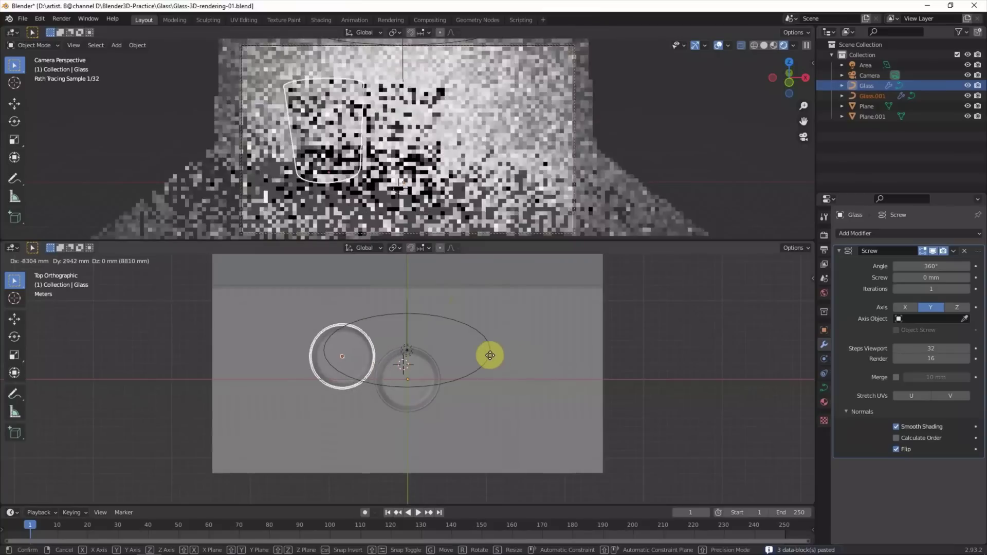
click(489, 353)
click(424, 407)
click(864, 96)
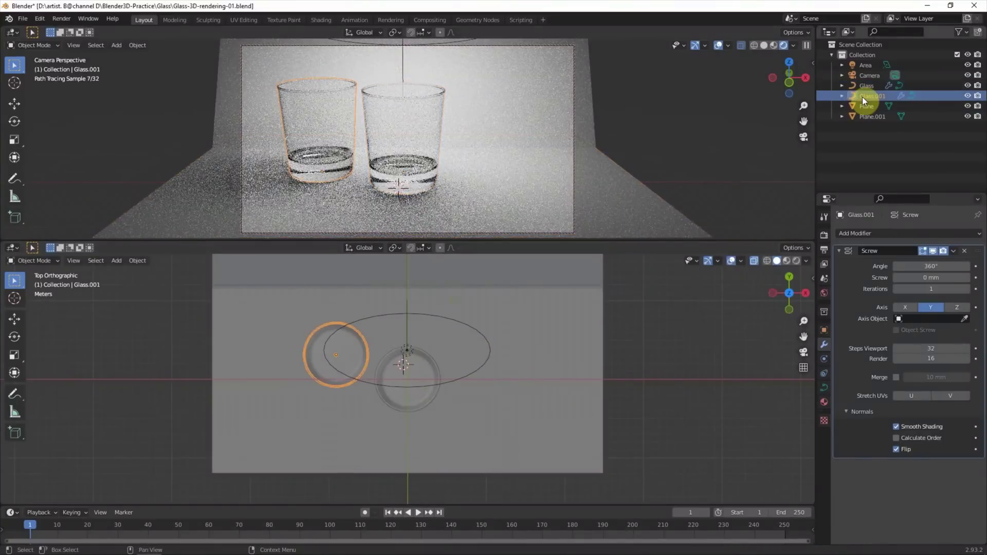
key(g)
right_click(646, 346)
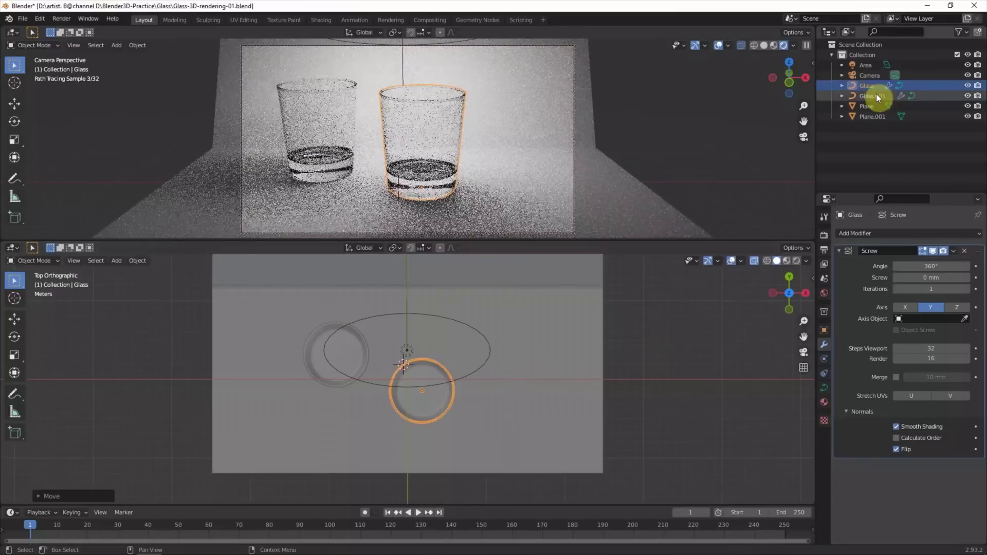
key(ctrl+v)
key(g)
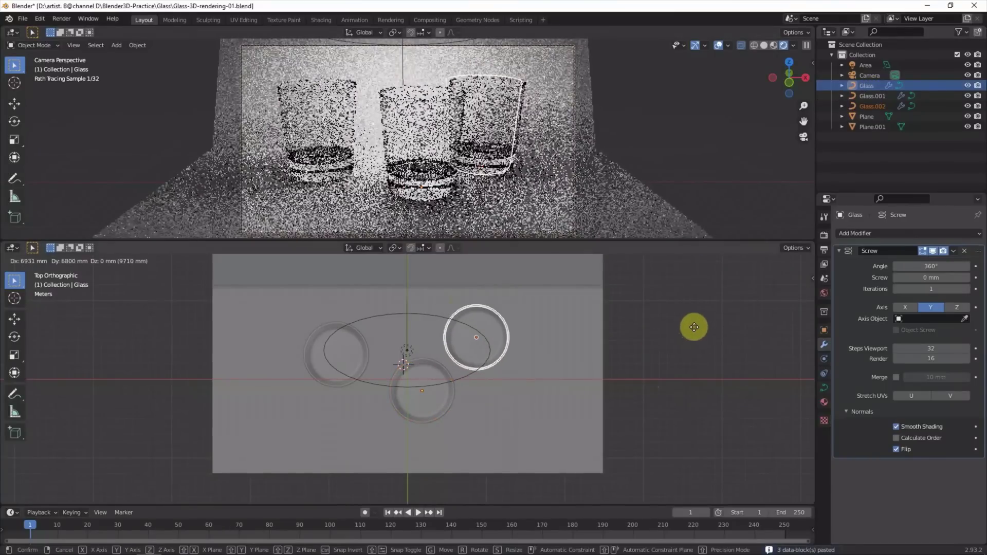
click(694, 326)
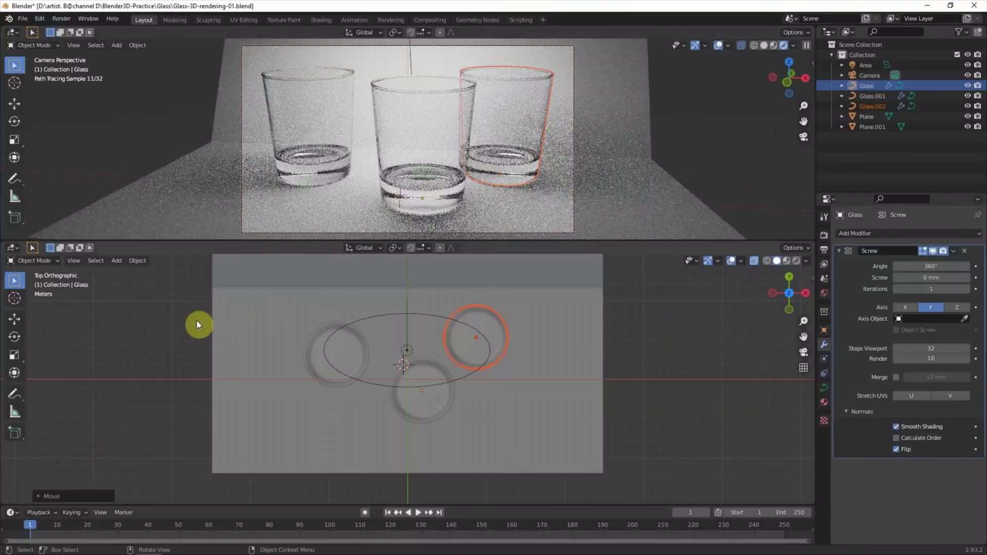
Step: Switch the lower area to the Shader Editor and select the middle glass to show its Clear Glass nodes
click(13, 248)
click(28, 345)
click(396, 211)
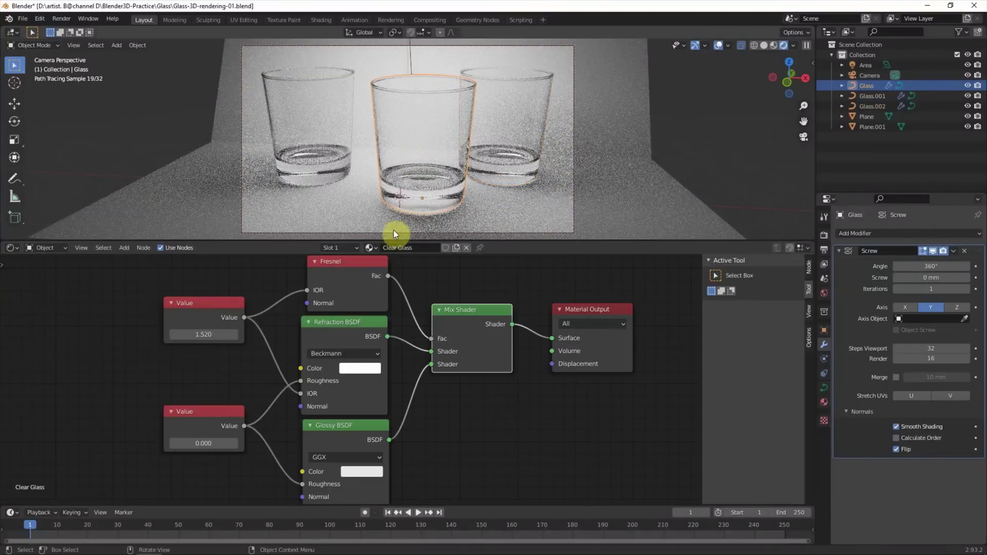
Step: Rename the middle glass material to Frost Glass and set its roughness Value to 0.25
text(Frost)
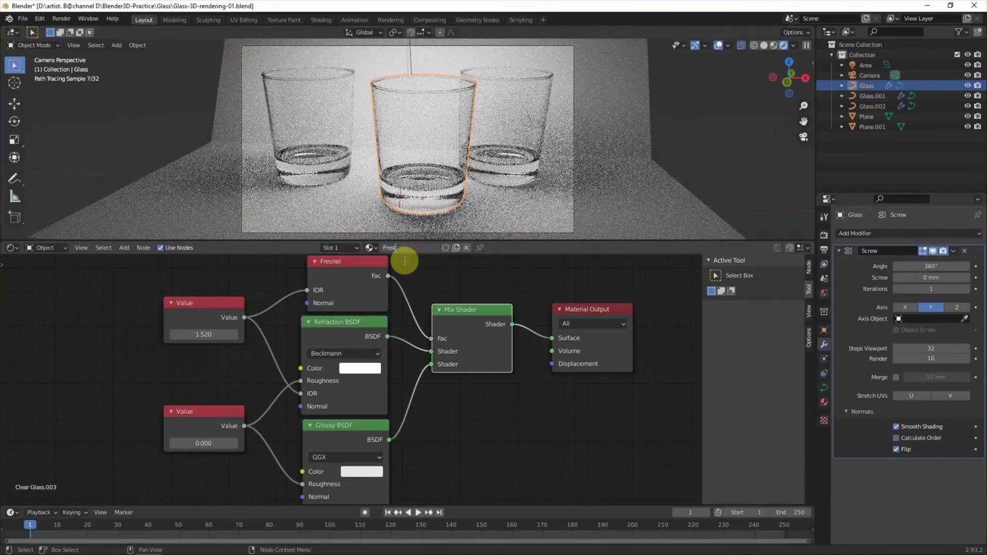
key(Return)
click(218, 443)
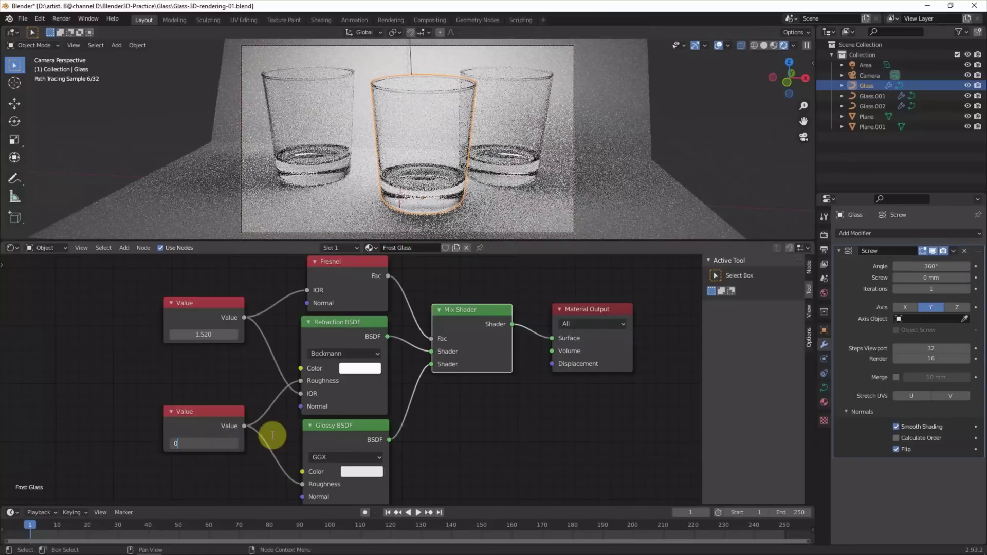
text(.5)
key(Return)
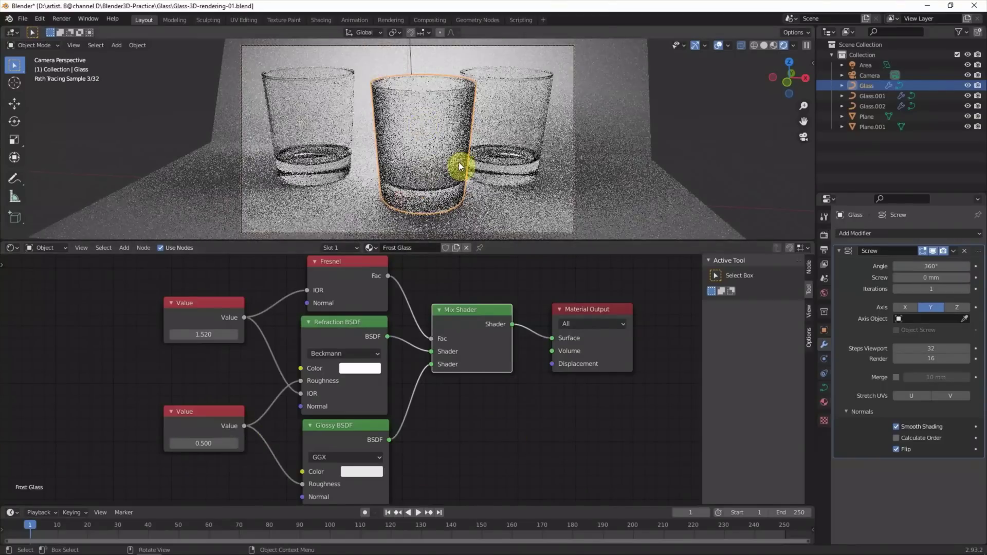
key(Return)
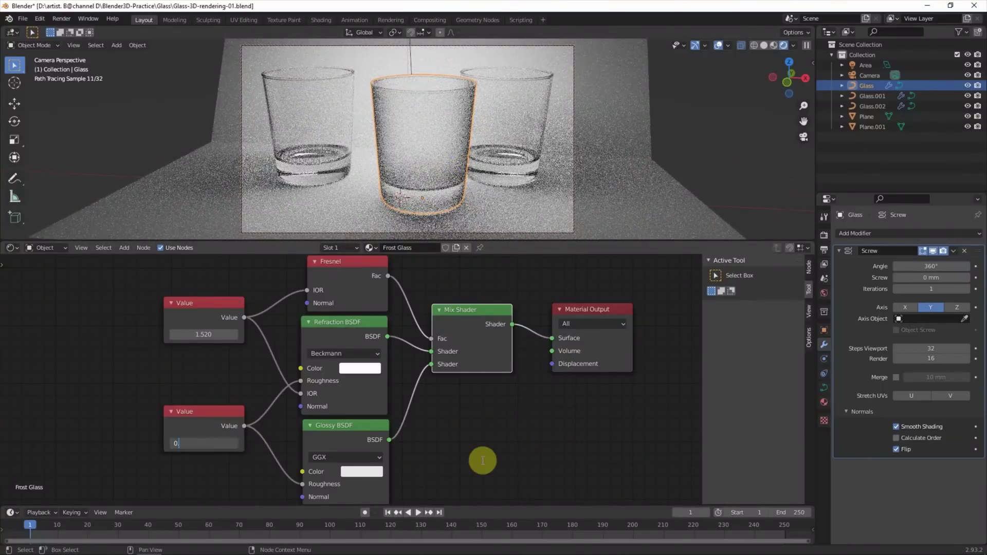
text(.25)
key(Return)
Step: Give the right glass a Color Glass material with a pale green Refraction colour
click(512, 197)
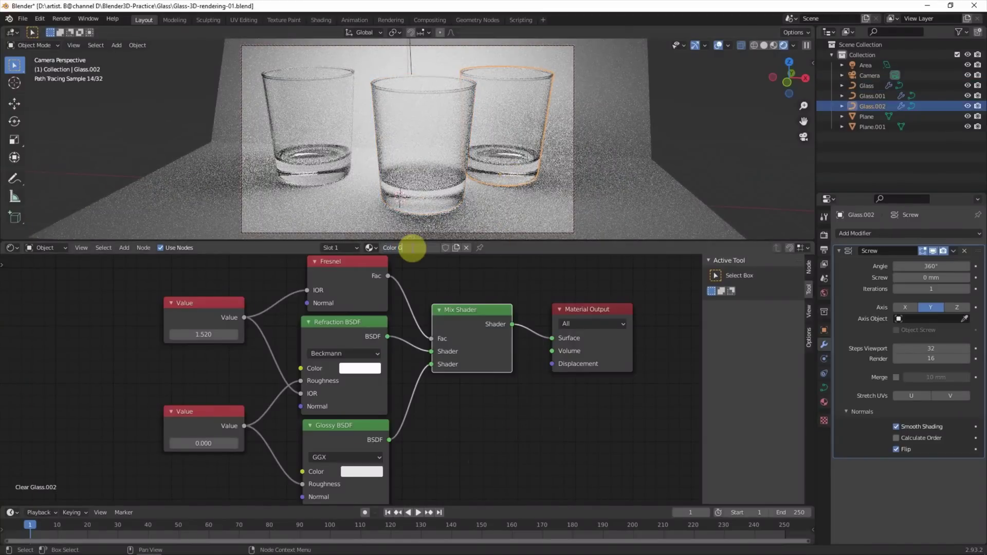
key(Return)
click(354, 370)
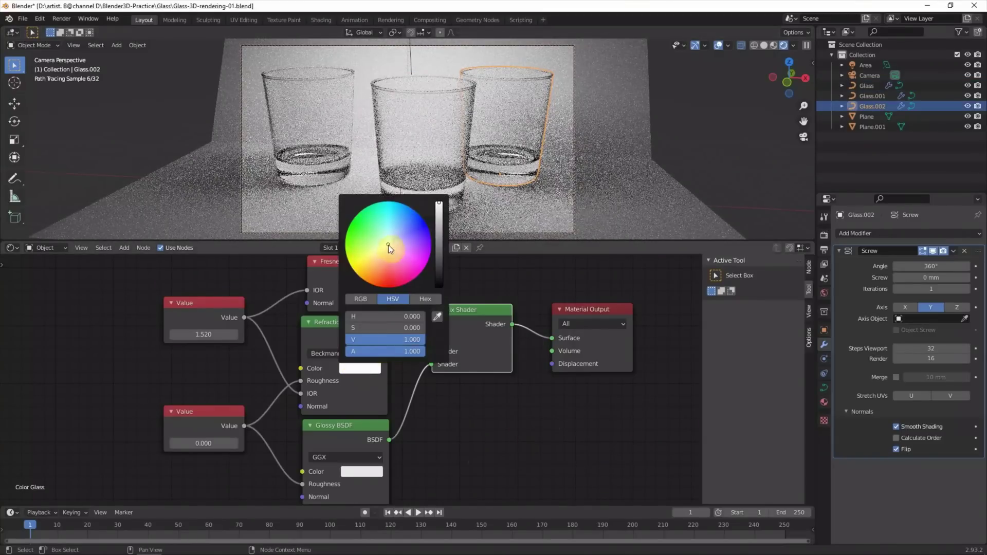
drag(388, 244, 385, 241)
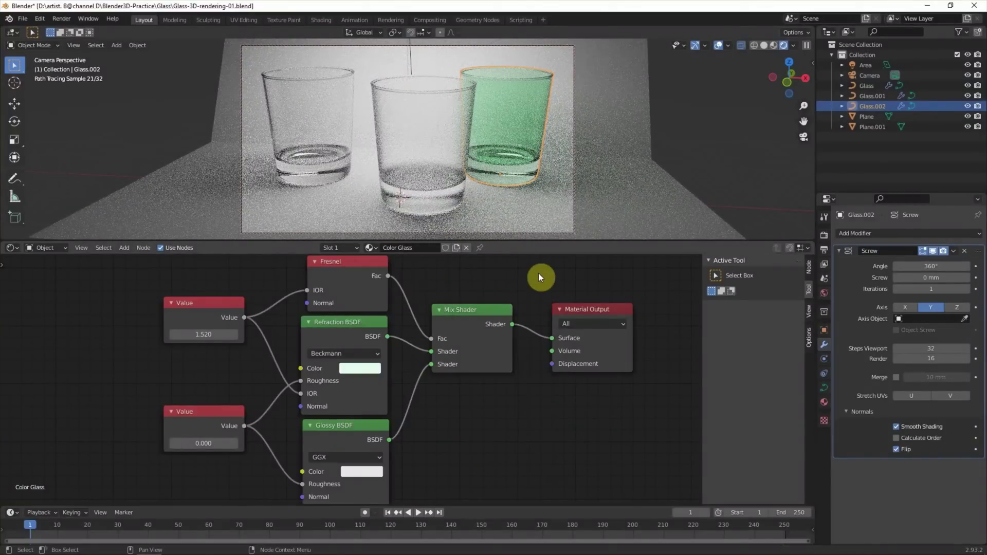
click(12, 248)
Step: Set the main area light's Size to 790 mm and Power to 6500 W
click(31, 278)
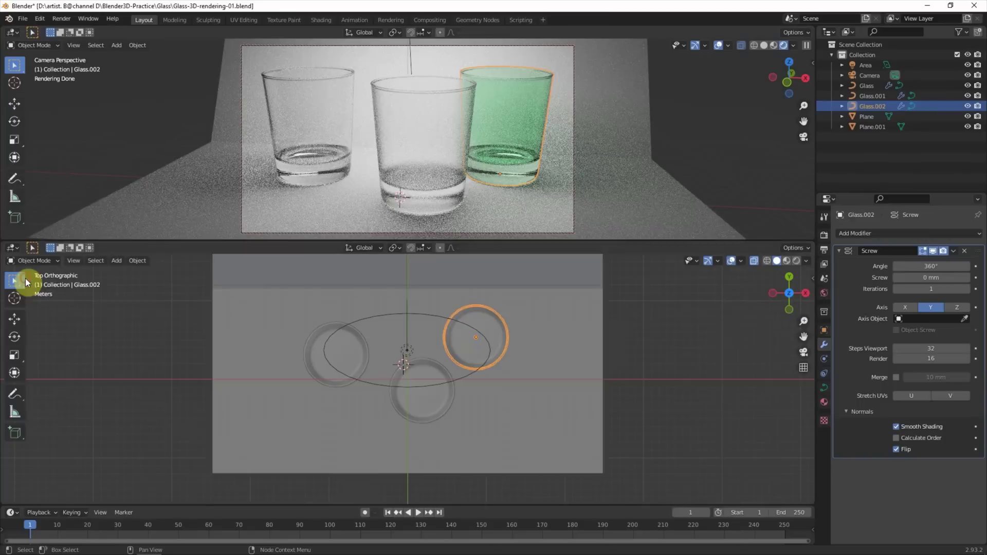
click(406, 351)
click(825, 374)
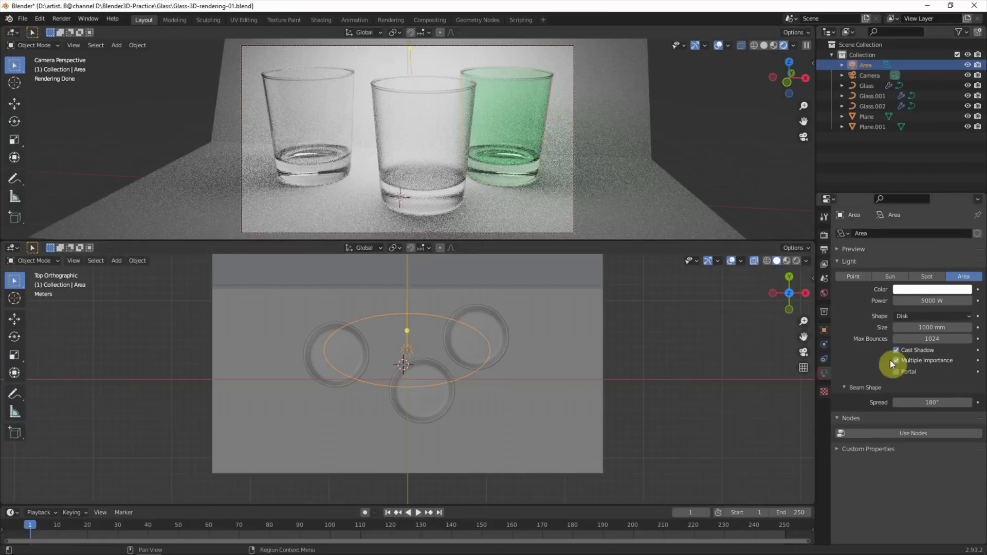
drag(925, 328, 931, 327)
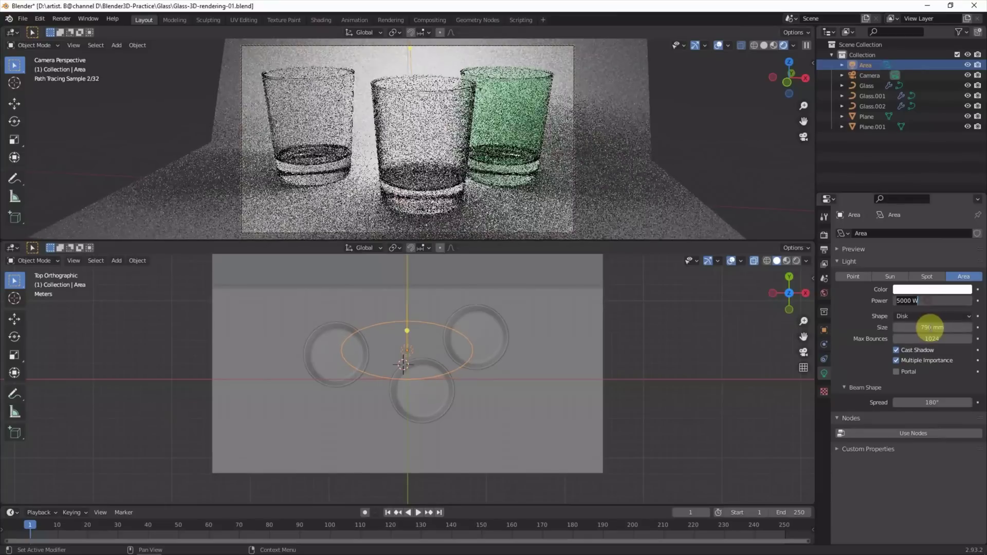
key(Return)
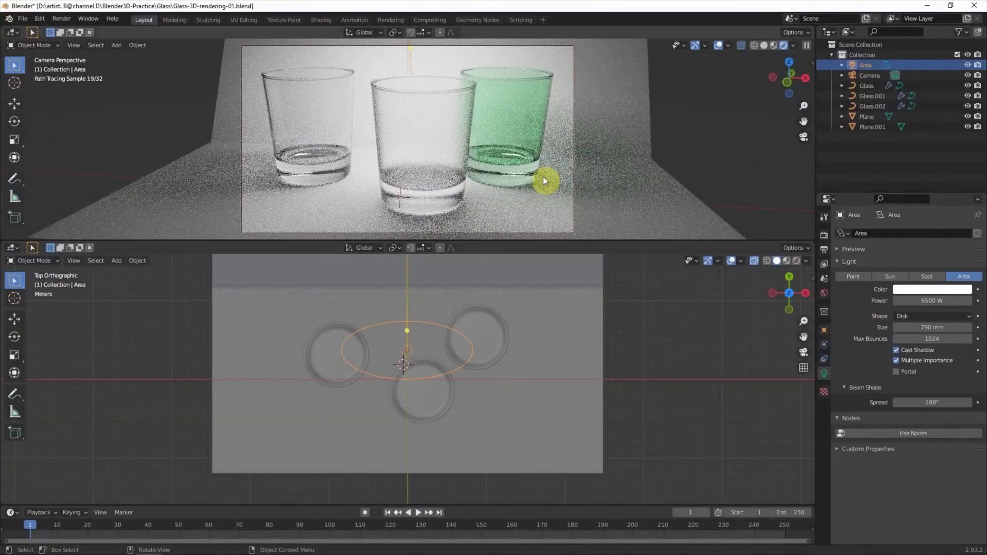
Step: Add a new area light to the scene and switch to the right side view
click(116, 260)
mouse_move(129, 399)
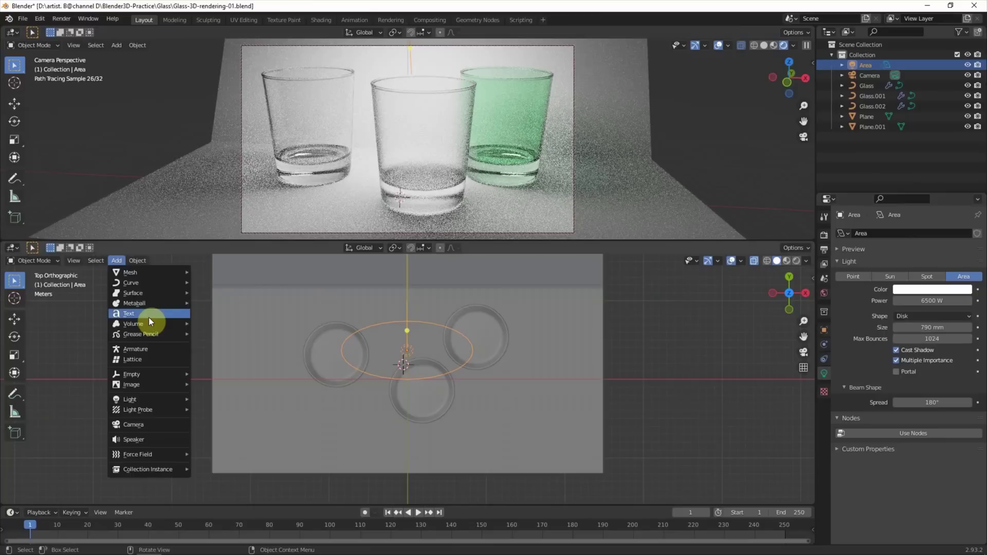
click(213, 432)
key(s)
click(501, 378)
key(s)
key(Escape)
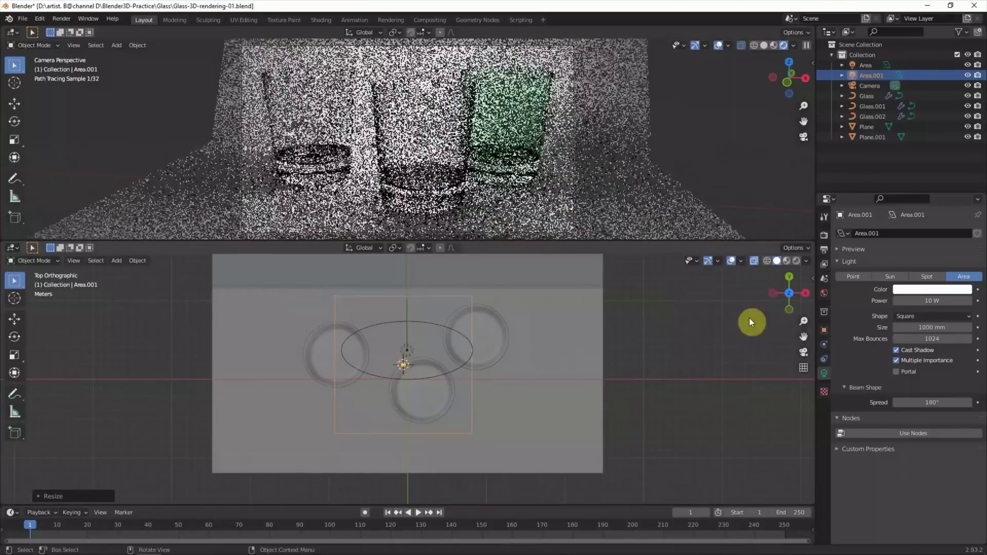
click(806, 293)
Step: Rotate the new area light toward the glasses and move it up and to the left
key(r)
key(Return)
key(g)
click(294, 343)
click(786, 279)
key(r)
click(538, 370)
click(629, 437)
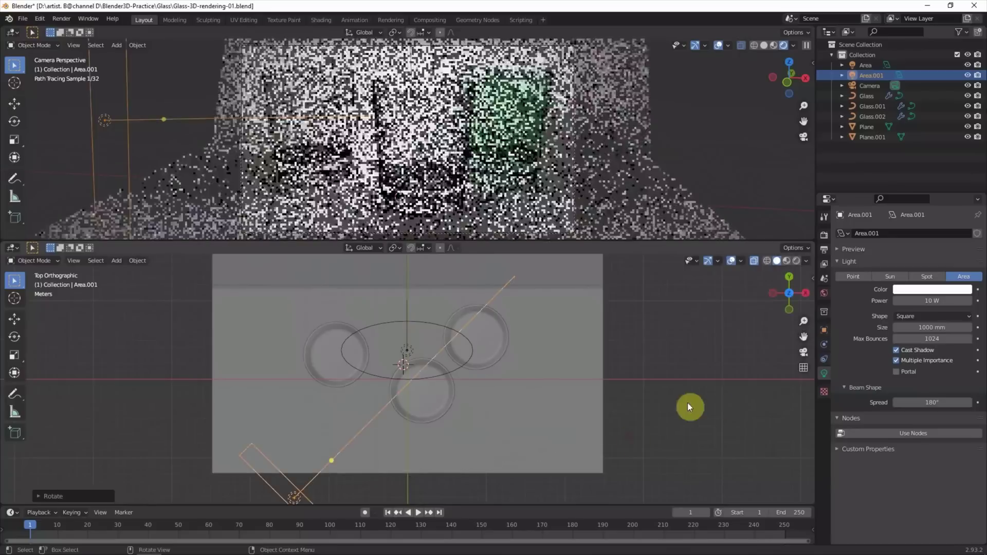
Step: Set the side light to 2000 W, move it lower left and aim it at the glasses
double_click(916, 302)
text(2000)
key(Return)
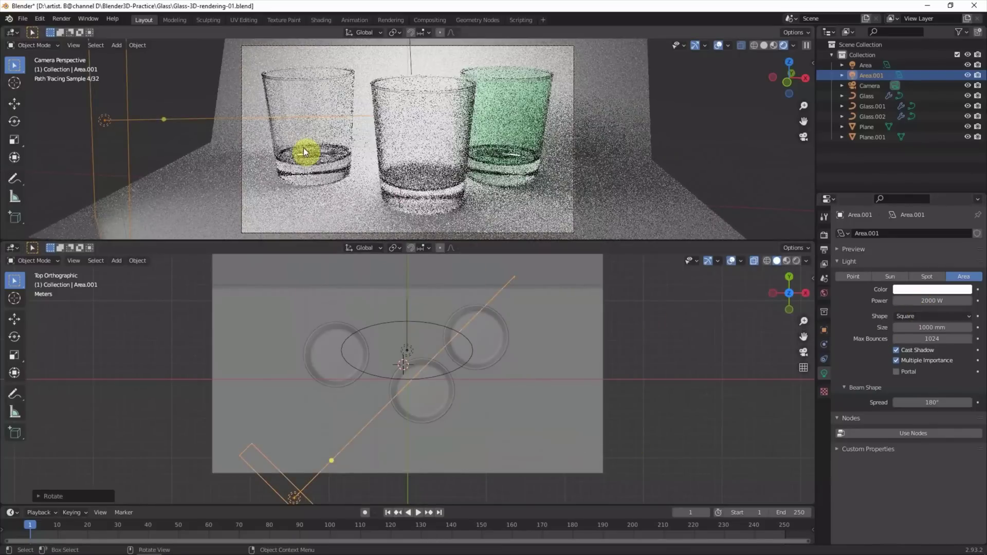
key(g)
click(186, 489)
key(r)
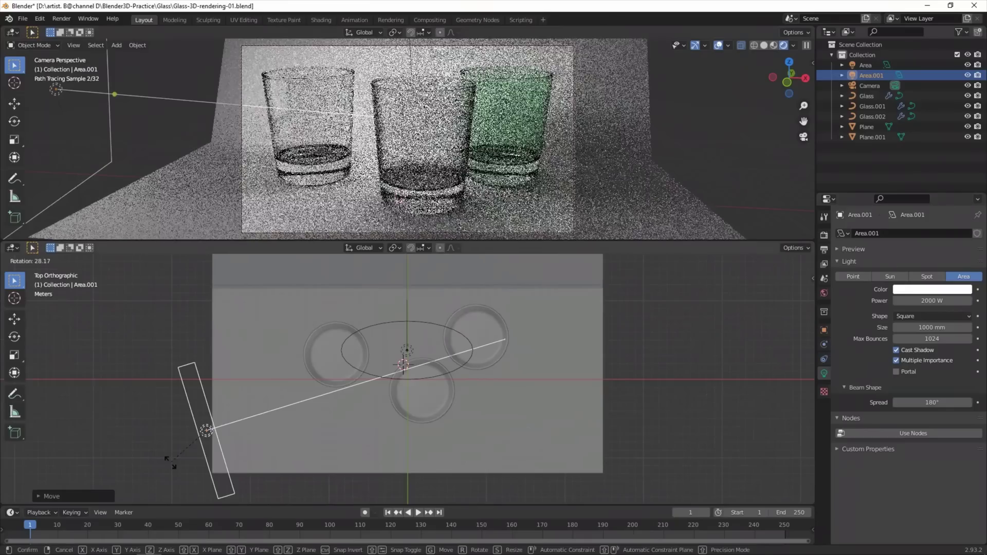
click(165, 458)
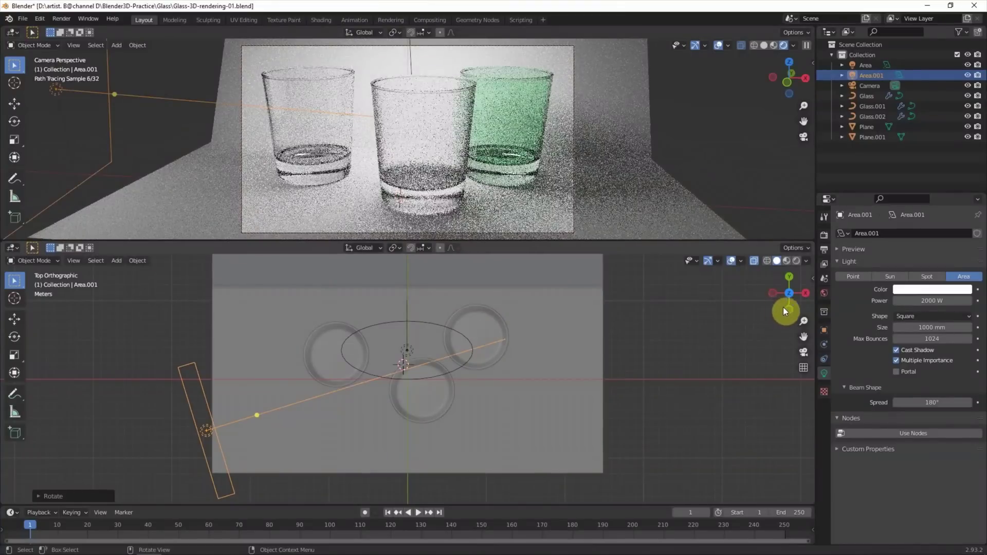
key(g)
click(788, 313)
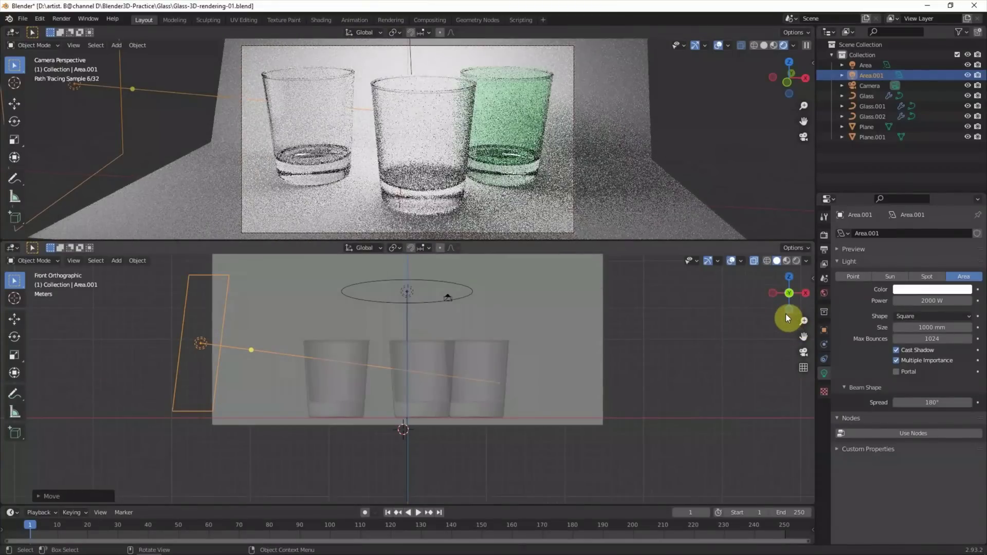
Step: Raise the side light's Power to 2500 W and adjust its position
click(924, 302)
text(2500)
key(Return)
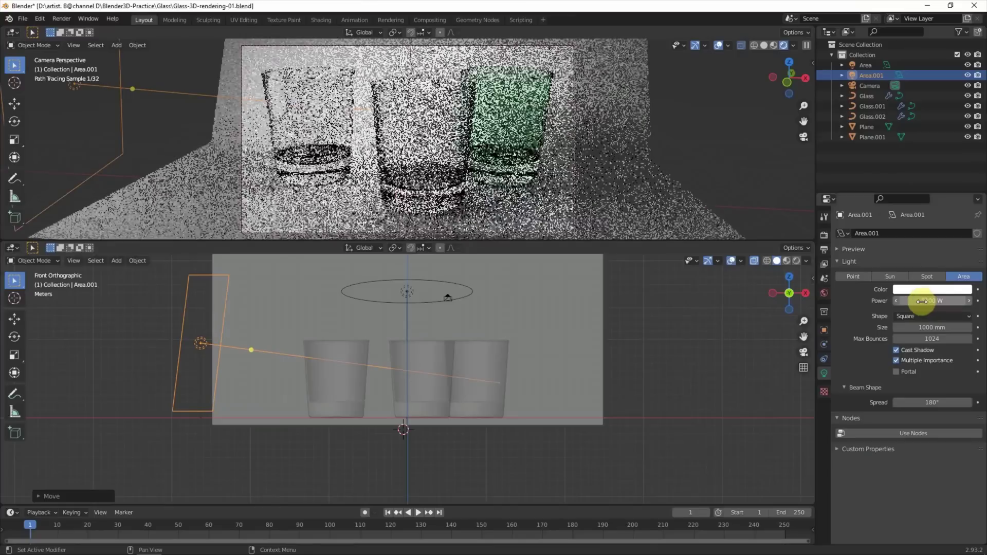
key(g)
click(727, 385)
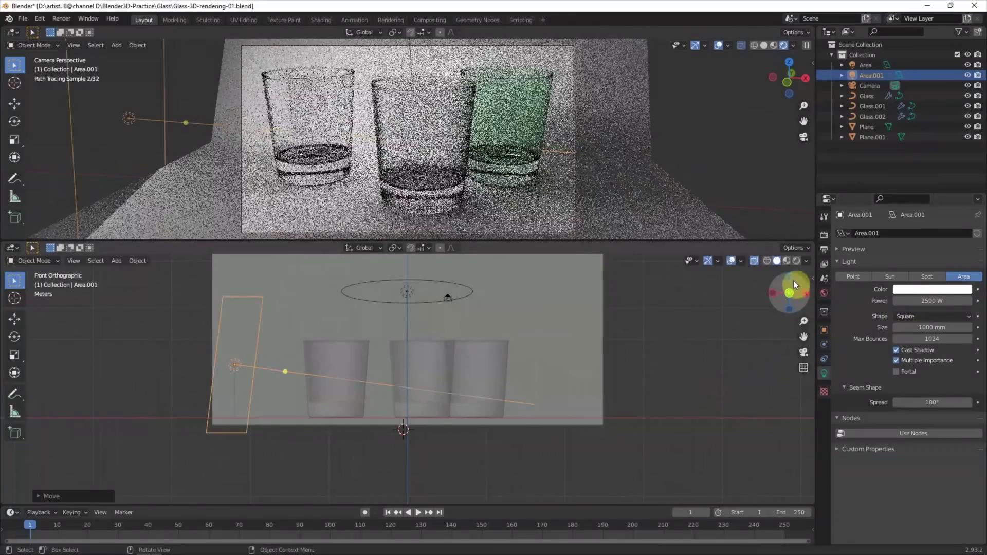
click(789, 278)
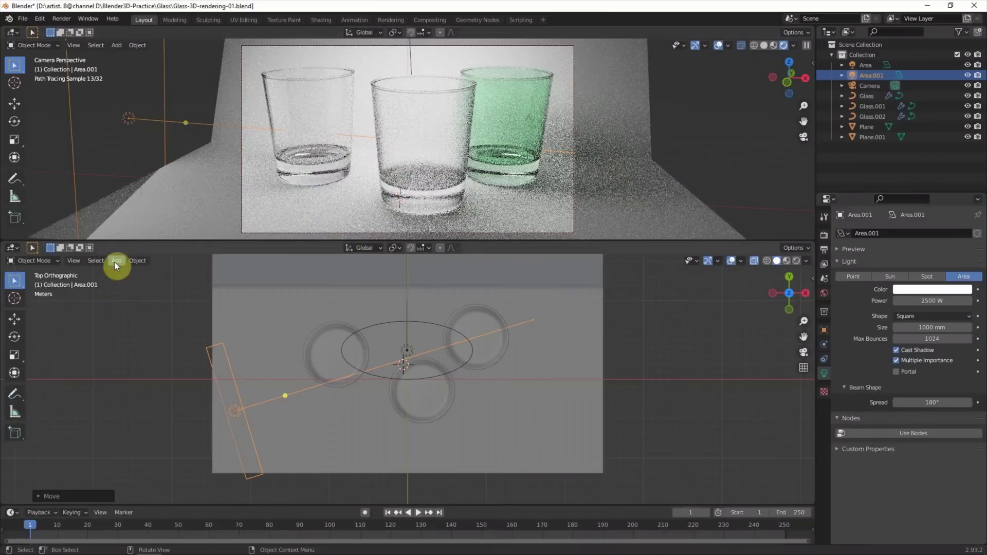
Step: Shift the right glass's Refraction BSDF colour toward teal
click(493, 177)
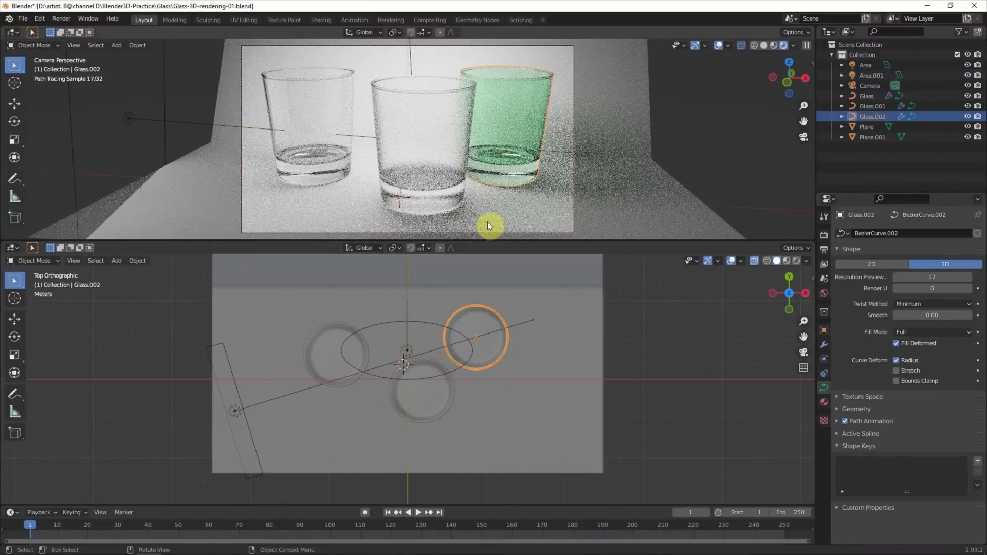
click(823, 403)
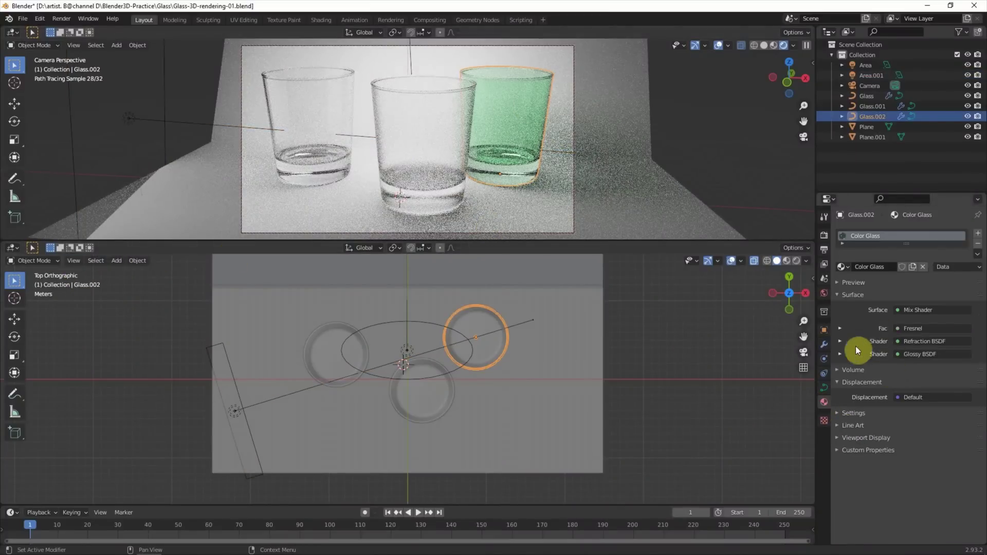
click(840, 341)
click(921, 367)
drag(914, 254, 914, 251)
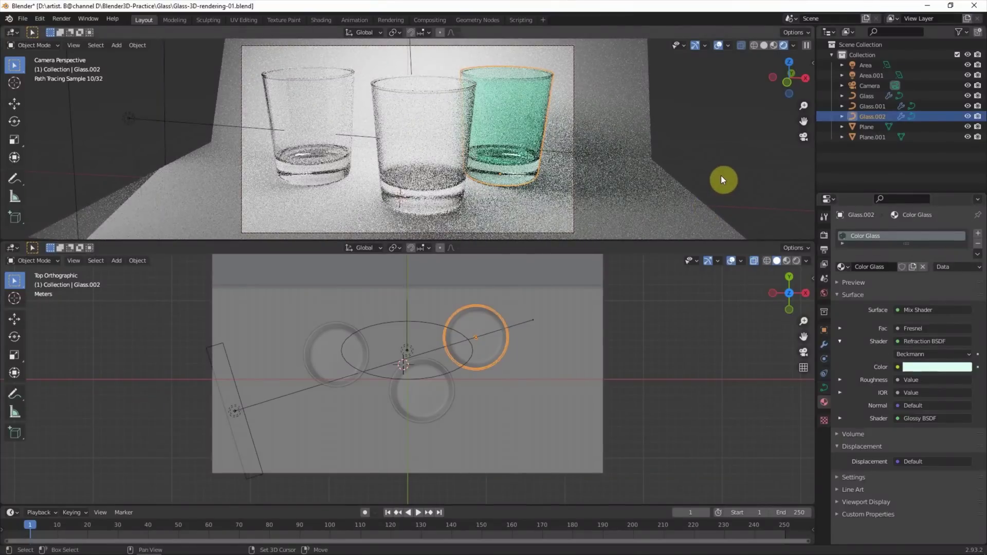
Step: Nudge the middle glass slightly right, leaving the green glass in place
click(453, 390)
key(g)
click(450, 407)
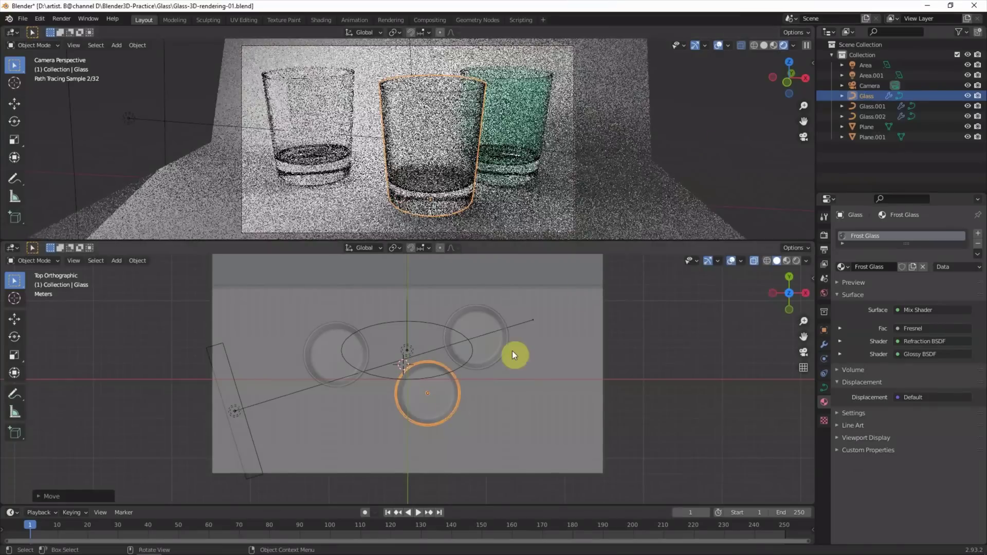
click(495, 351)
key(g)
key(y)
click(491, 353)
Step: Deselect everything, open the Render properties, and start the final Cycles render with F12
click(717, 150)
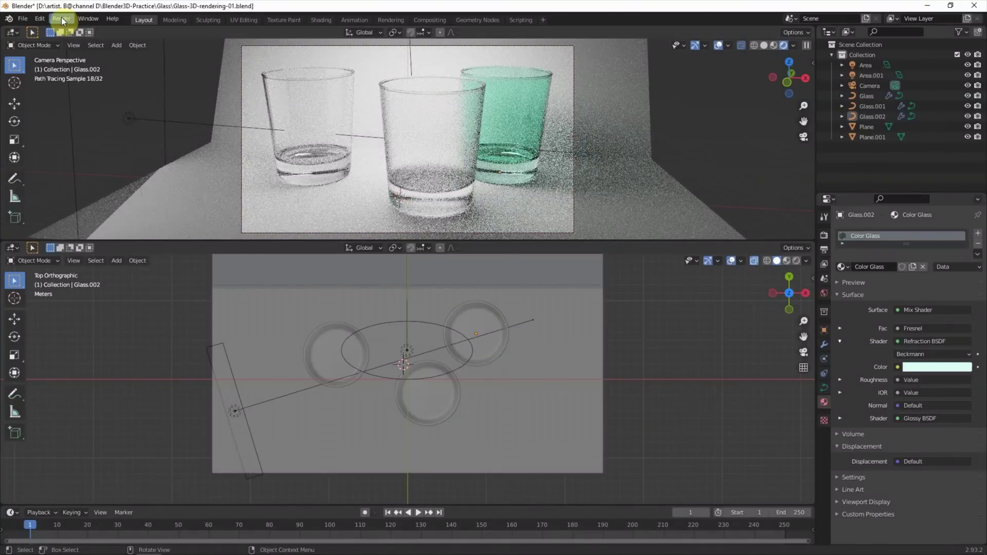
click(825, 265)
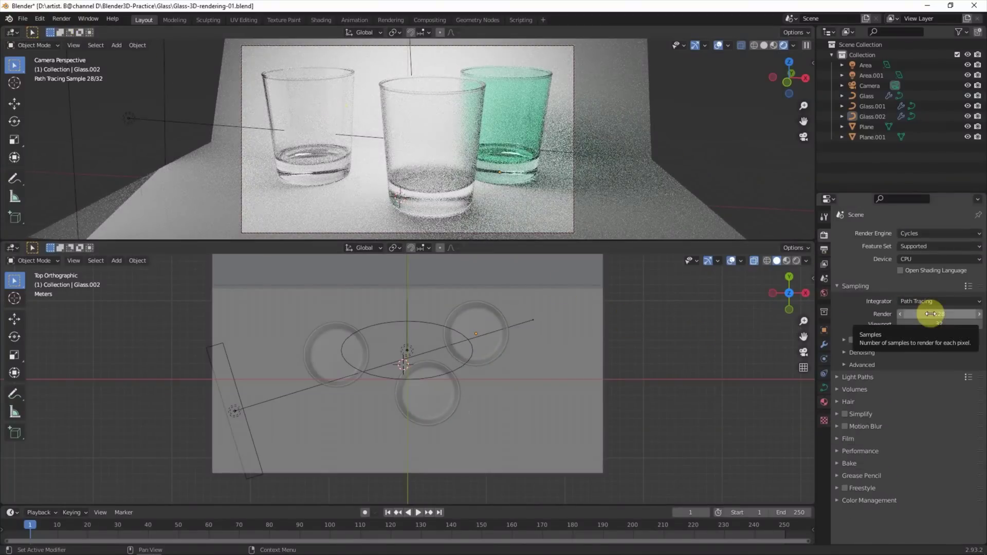
key(F12)
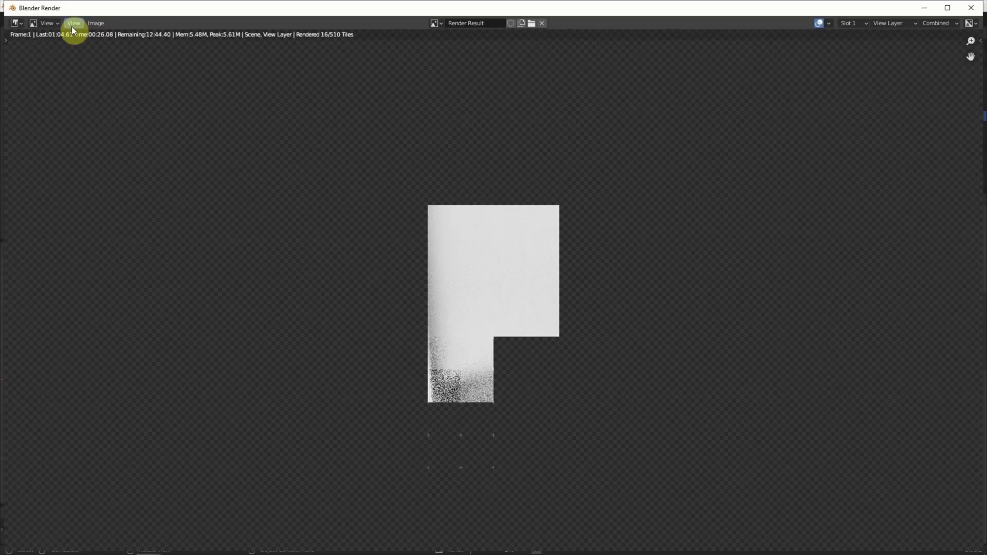